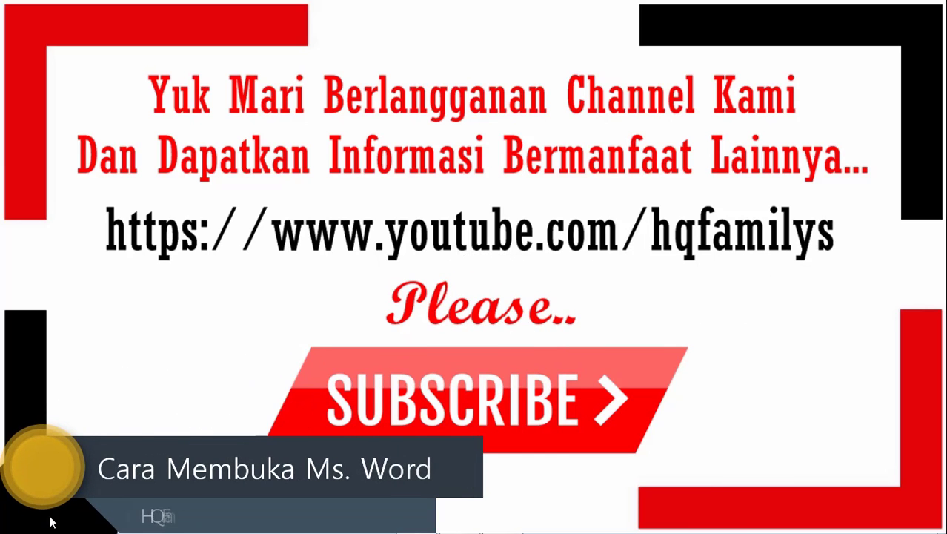
# Search the Start menu for 'word' and launch Word 2016 from the Programs results
pyautogui.click(18, 522)
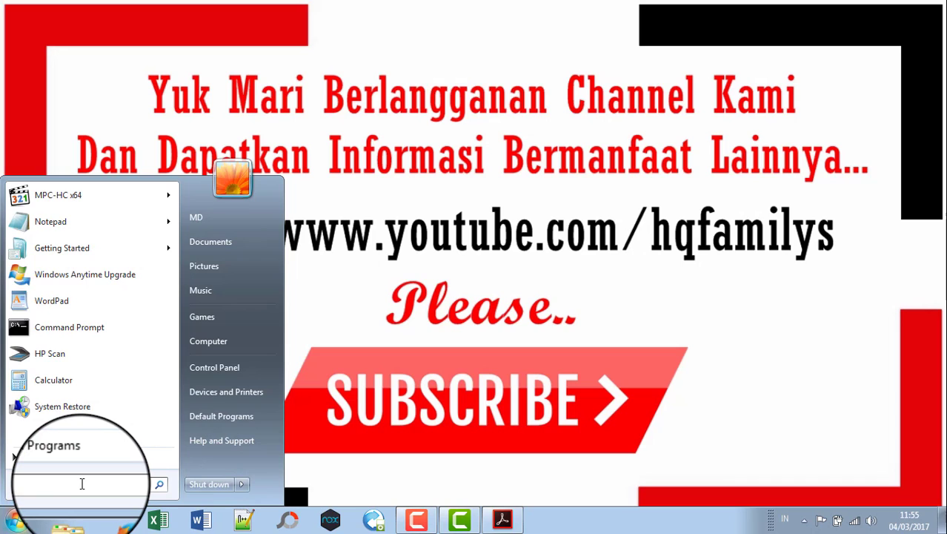
pyautogui.write('word')
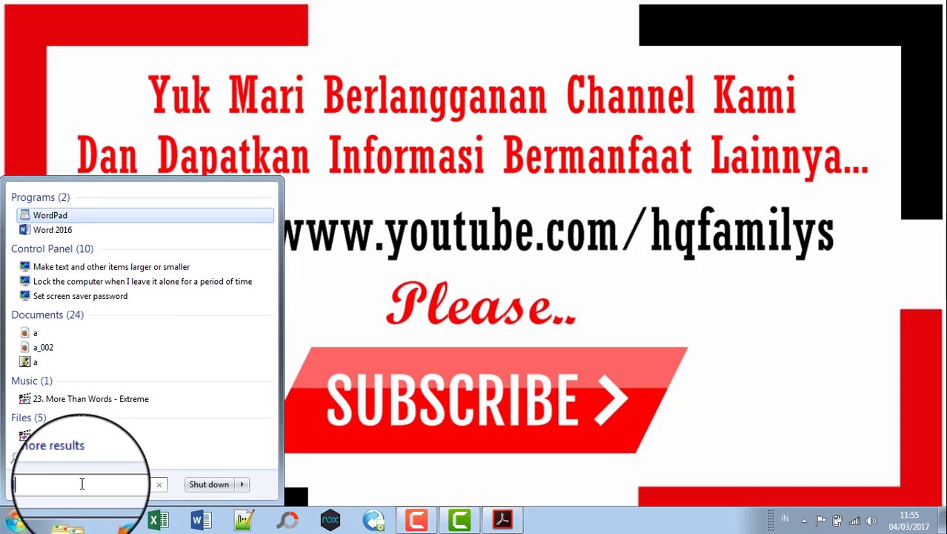
pyautogui.click(57, 232)
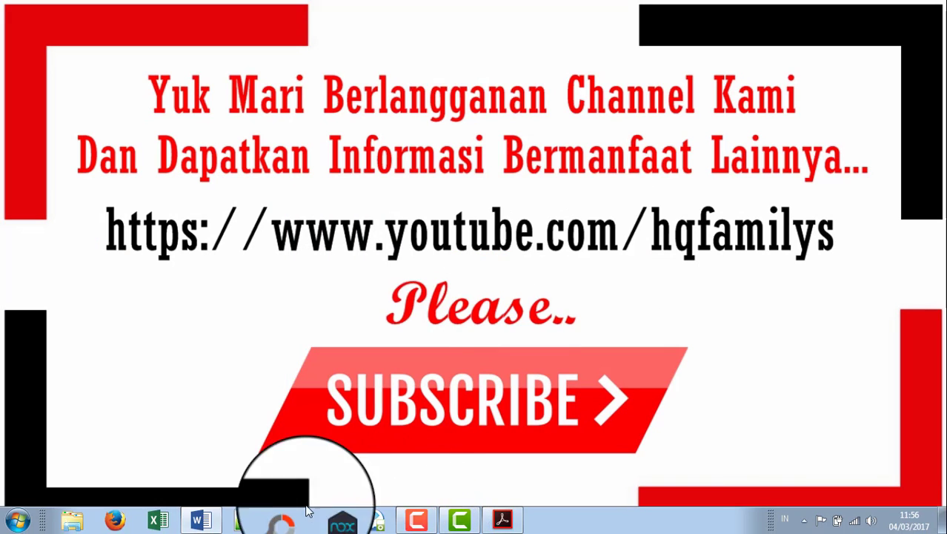
pyautogui.click(200, 520)
pyautogui.click(17, 521)
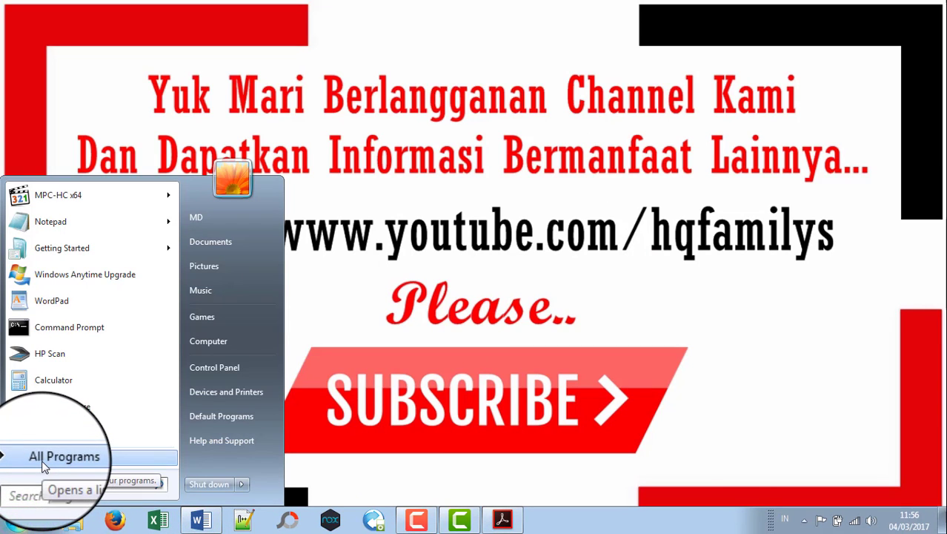
pyautogui.click(44, 465)
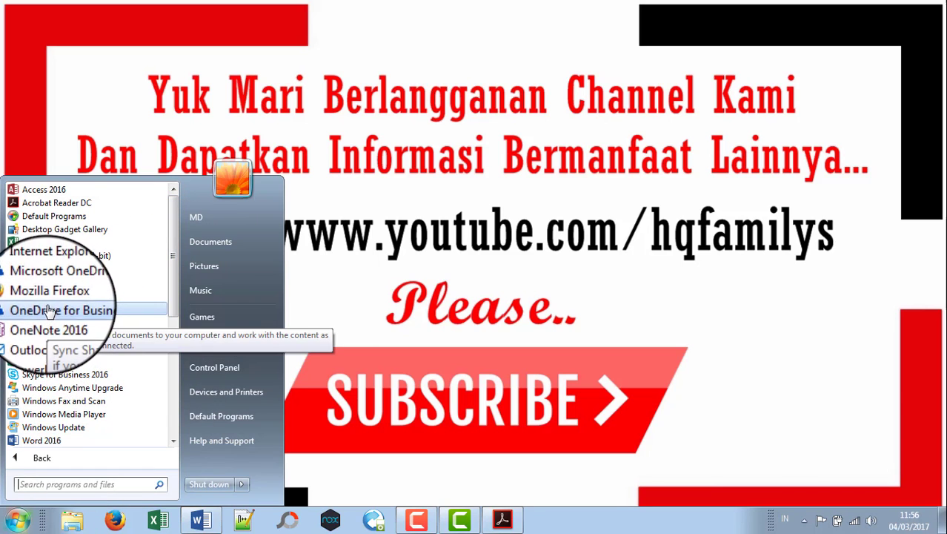
pyautogui.click(173, 254)
pyautogui.moveTo(173, 253); pyautogui.dragTo(182, 284)
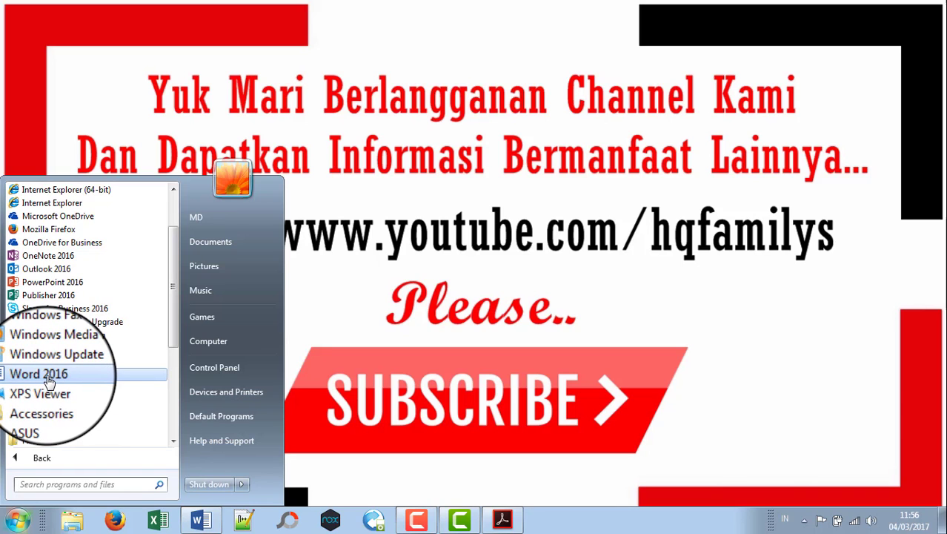
pyautogui.click(367, 264)
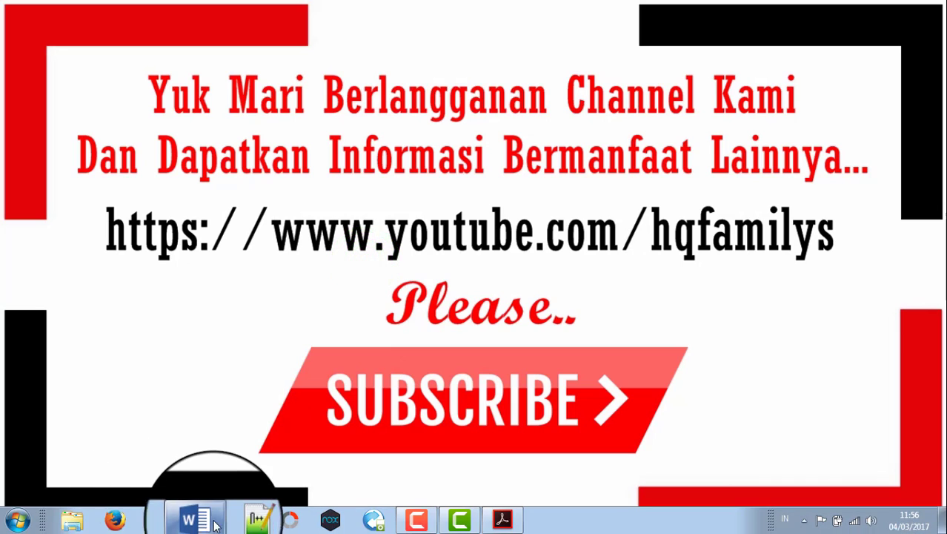
# Close the running Word window and unpin Word from the taskbar
pyautogui.click(18, 521)
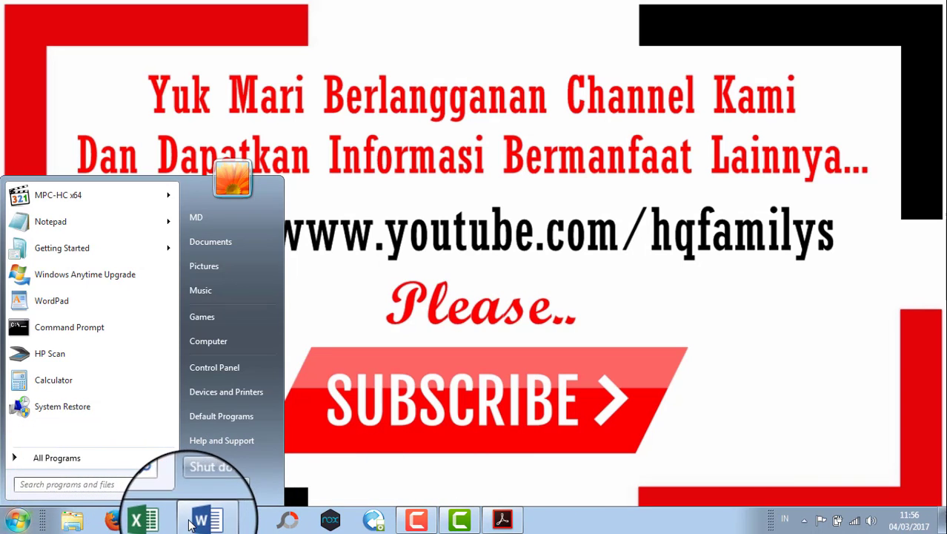
pyautogui.click(211, 519)
pyautogui.rightClick(200, 515)
pyautogui.click(185, 482)
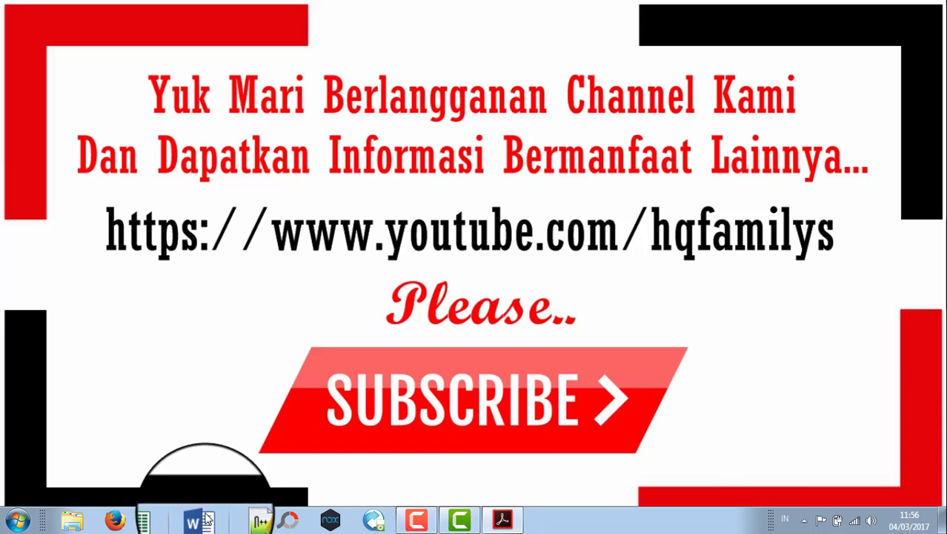
pyautogui.rightClick(199, 521)
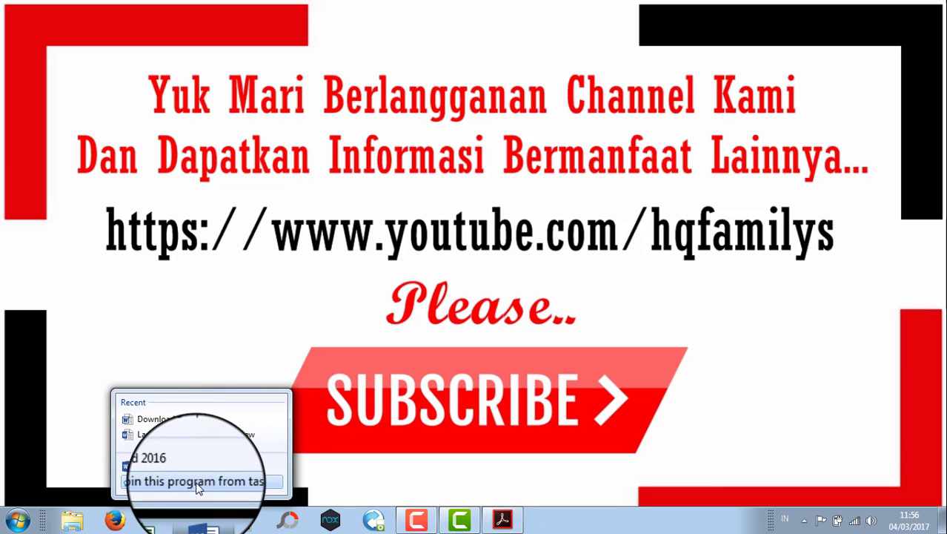
pyautogui.click(196, 482)
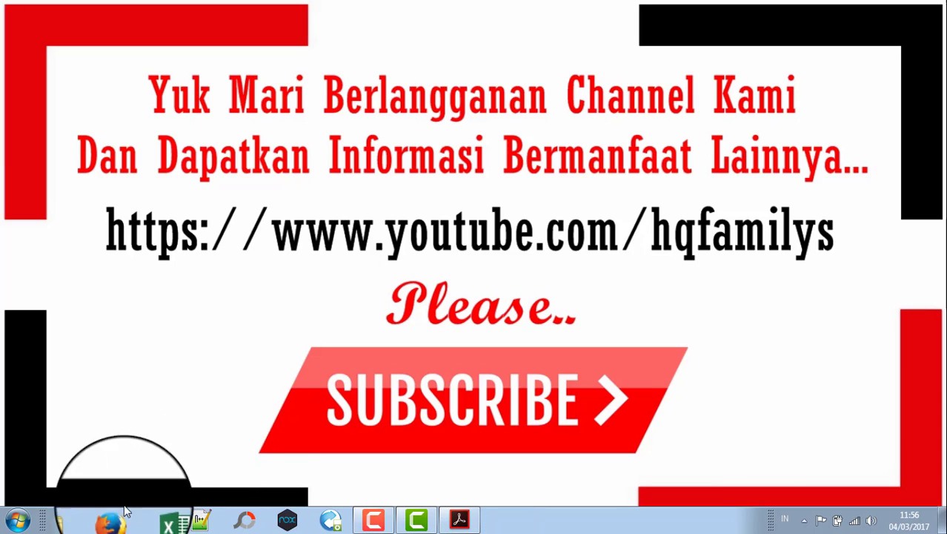
# Pin Word 2016 to the taskbar from the Start menu and drag its icon right after Excel
pyautogui.click(18, 521)
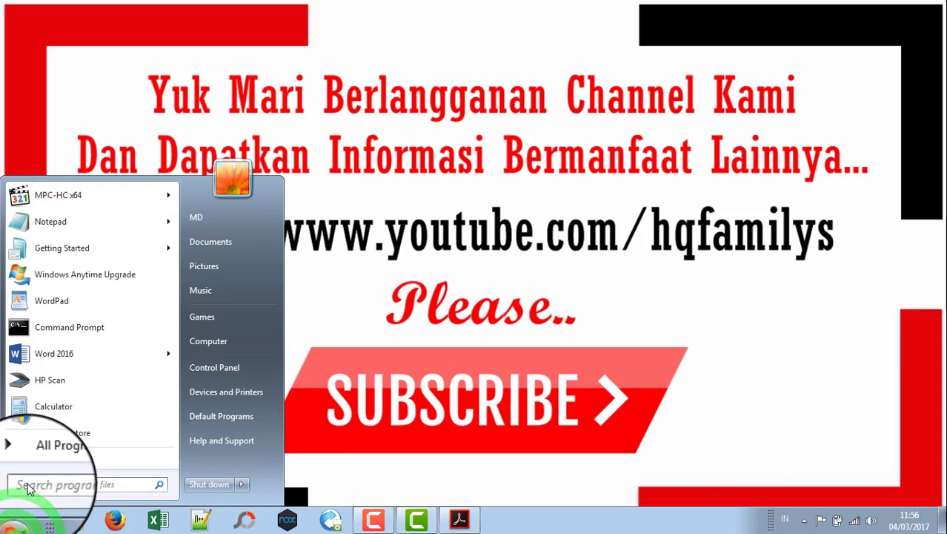
pyautogui.rightClick(65, 353)
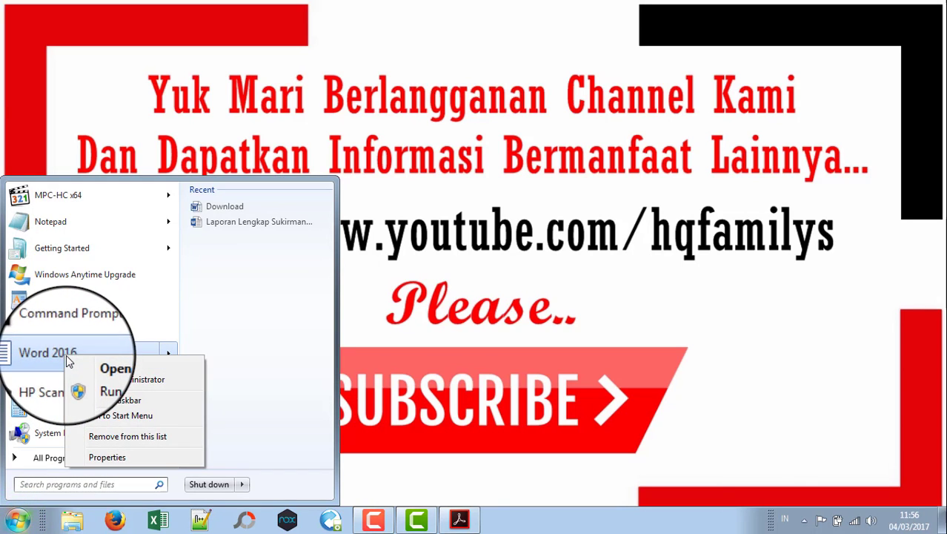
pyautogui.click(95, 401)
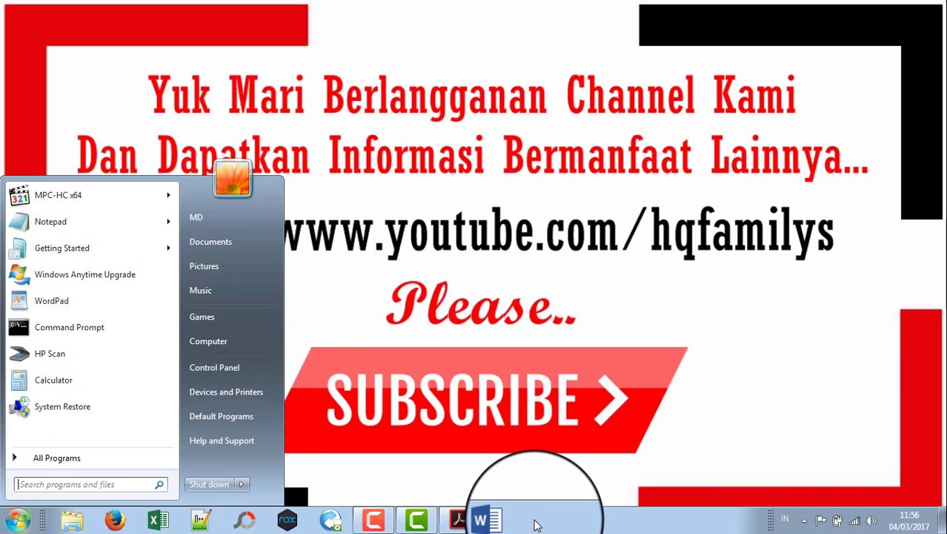
pyautogui.click(535, 520)
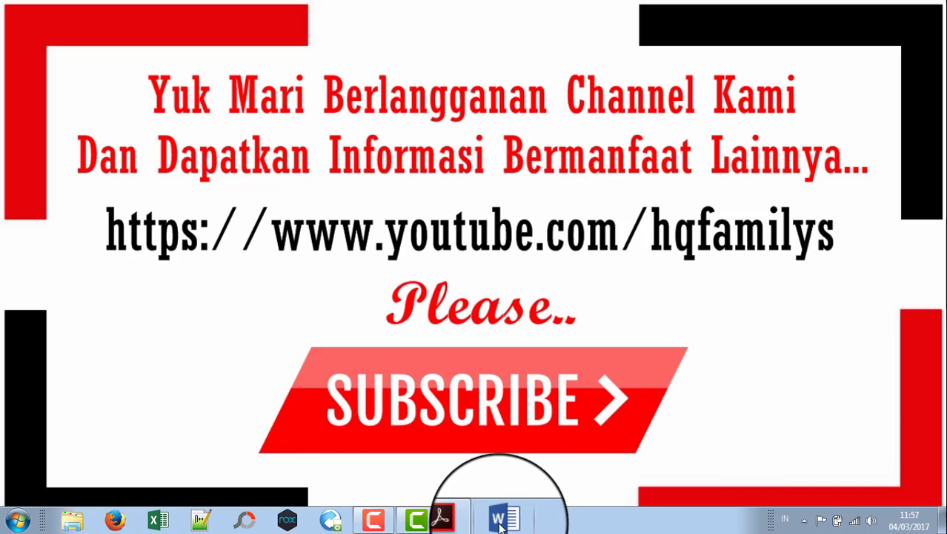
pyautogui.moveTo(501, 521); pyautogui.dragTo(227, 510)
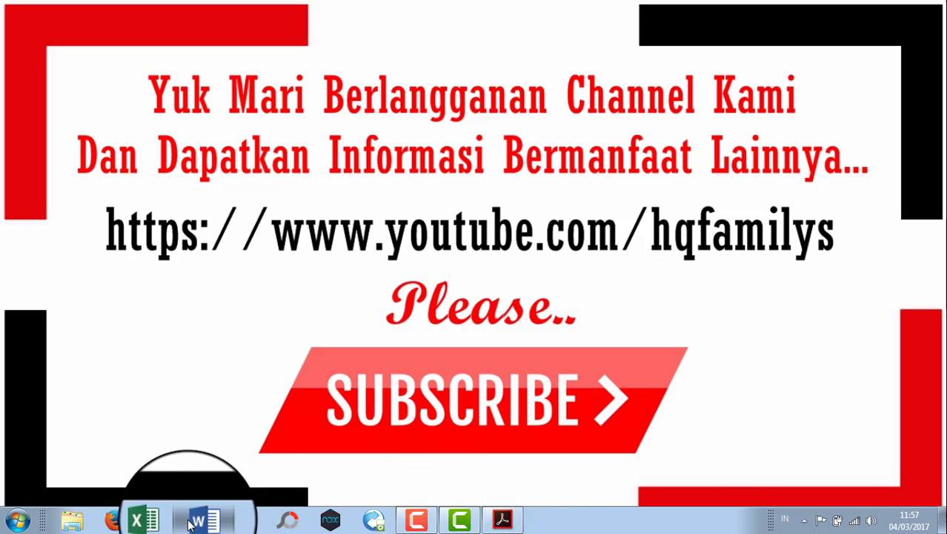
# Launch Word 2016 from its pinned taskbar icon
pyautogui.click(200, 519)
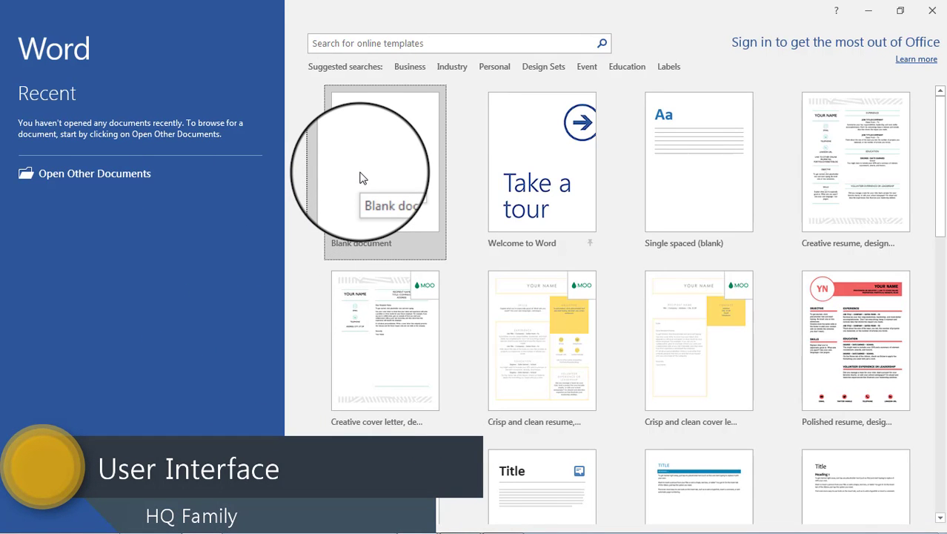
# Choose the Blank document tile to open Document1
pyautogui.click(372, 123)
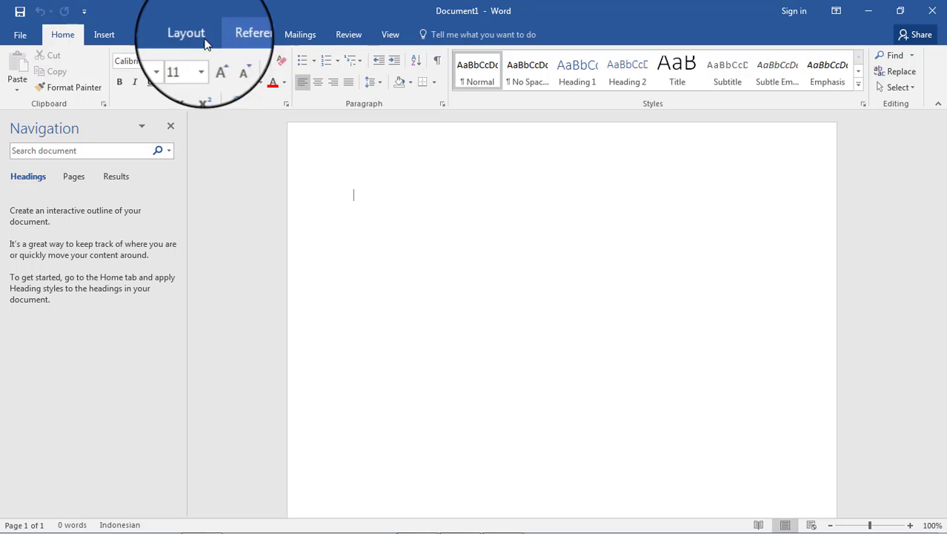
# Open the Step-by-Step Mail Merge Wizard from Mailings > Start Mail Merge
pyautogui.click(300, 34)
pyautogui.click(92, 93)
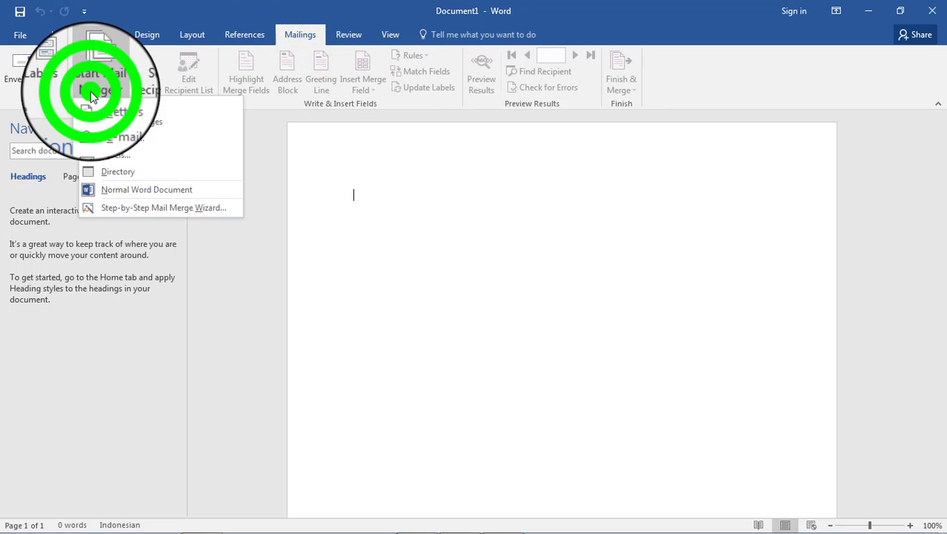
pyautogui.click(116, 209)
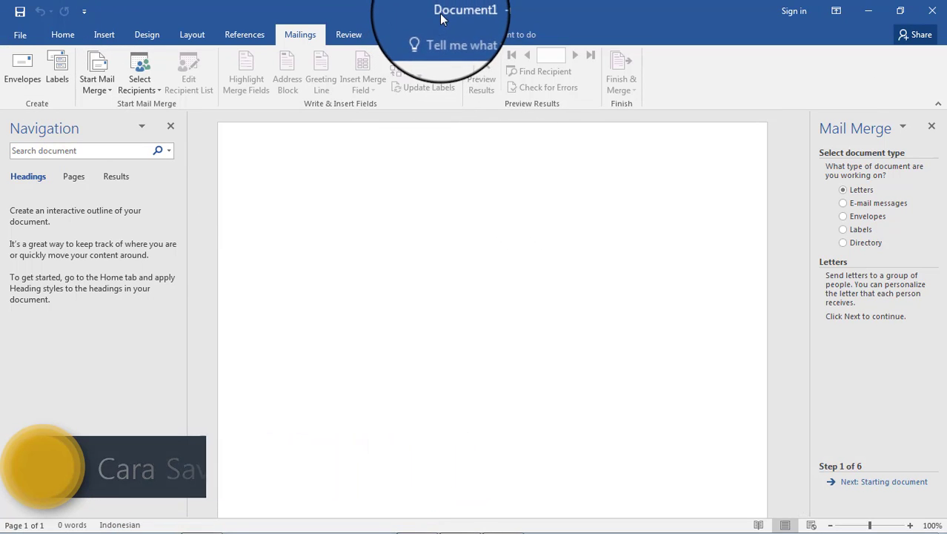
# Save the document to the recent E: drive folder under the name 'Dokumen 1'
pyautogui.click(334, 186)
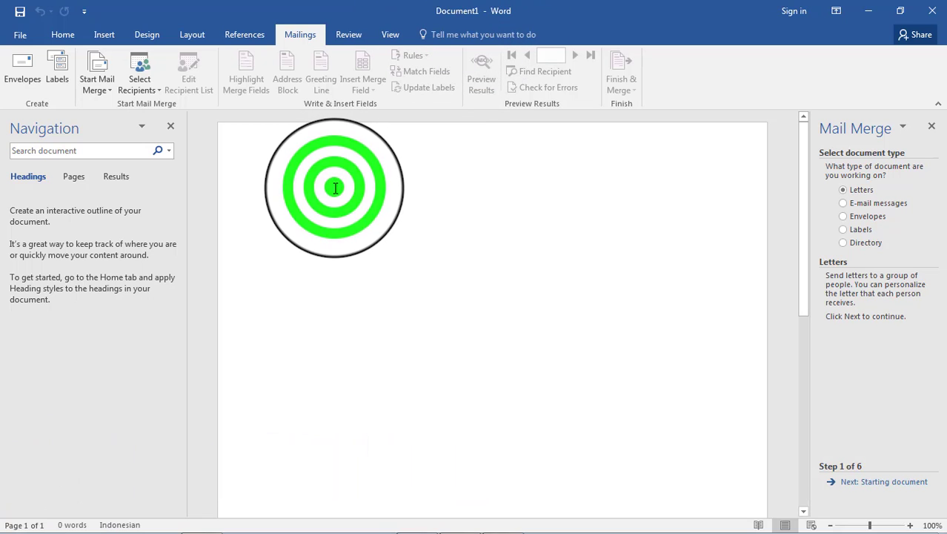
pyautogui.click(18, 15)
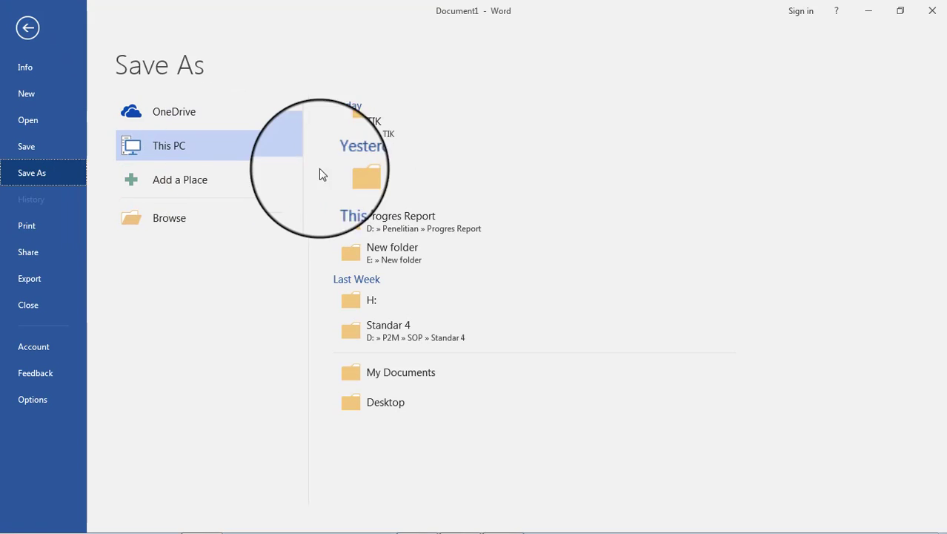
pyautogui.click(342, 173)
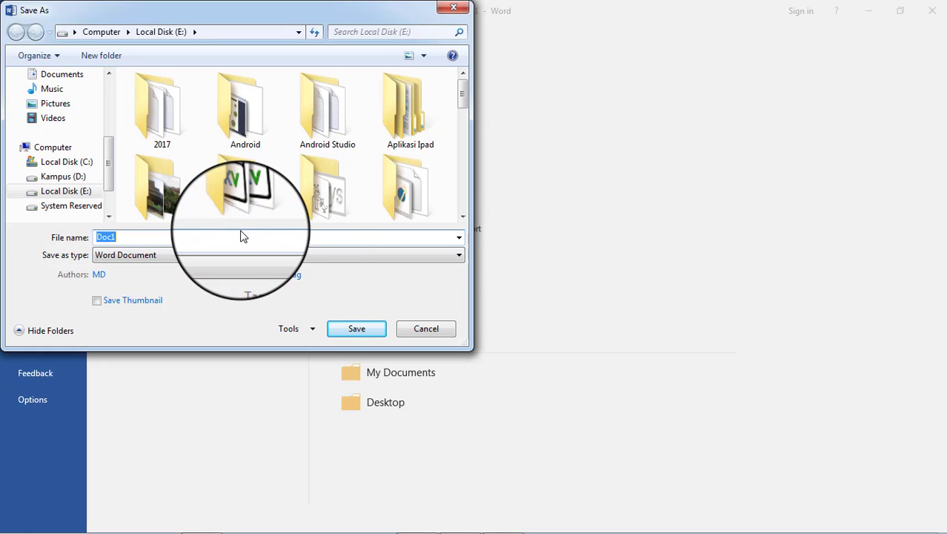
pyautogui.write('D')
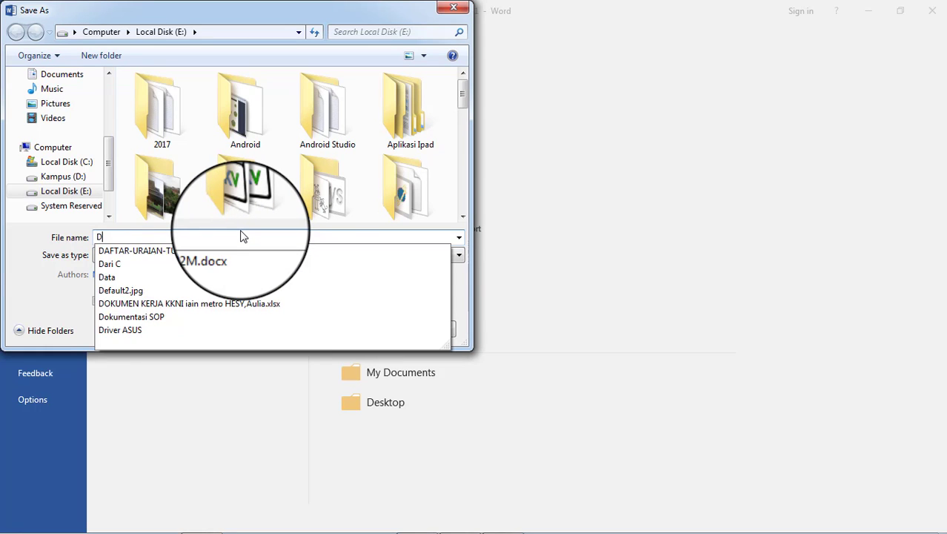
pyautogui.write('okumen1')
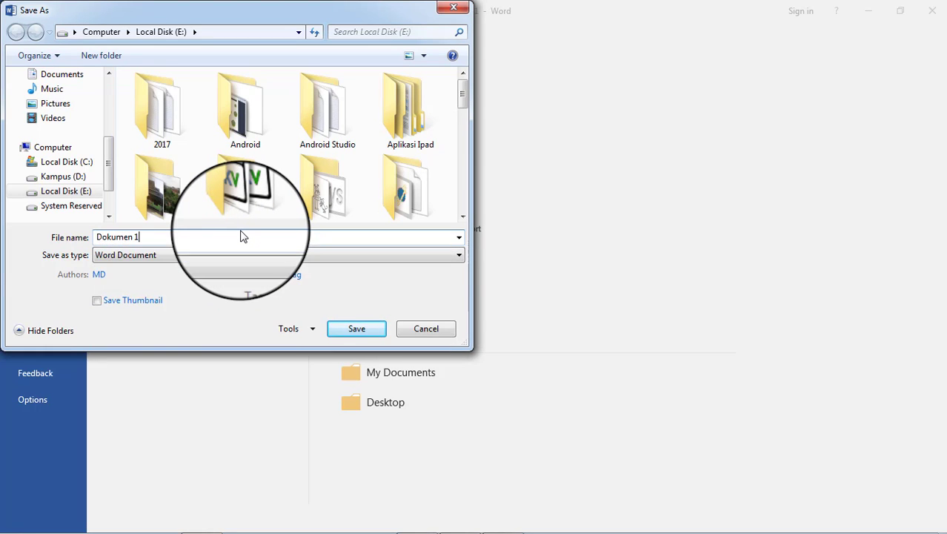
pyautogui.click(361, 335)
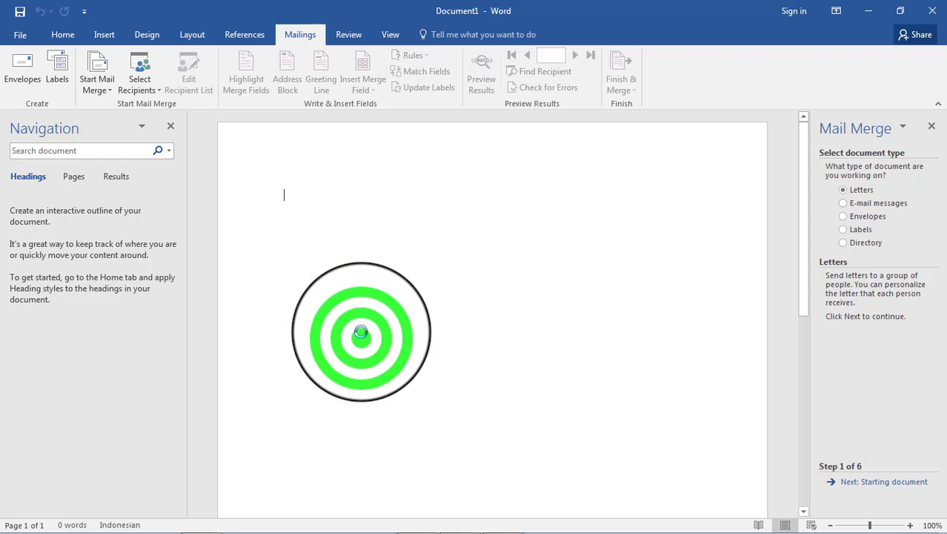
# Type 'wwdwdwd' on the page, then view the document's File Info page
pyautogui.click(338, 195)
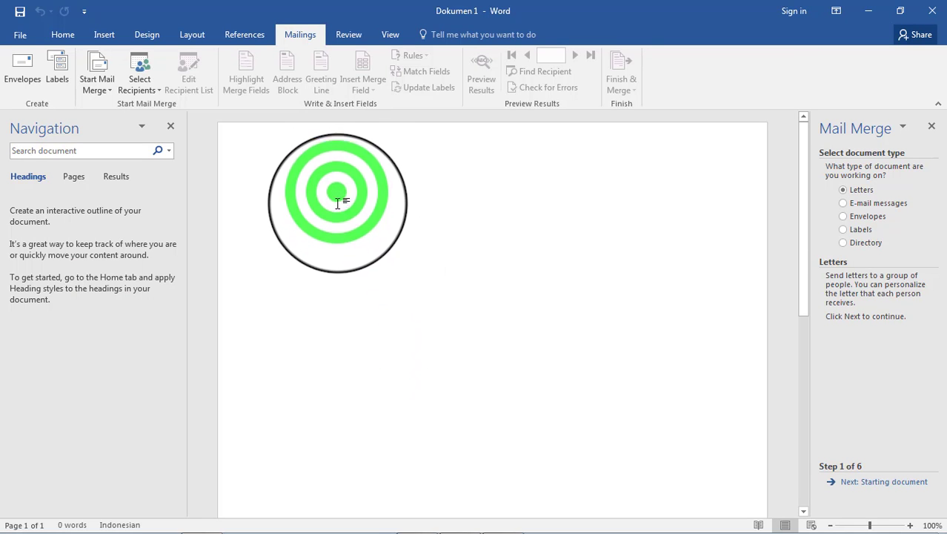
pyautogui.write('wwdwdwd')
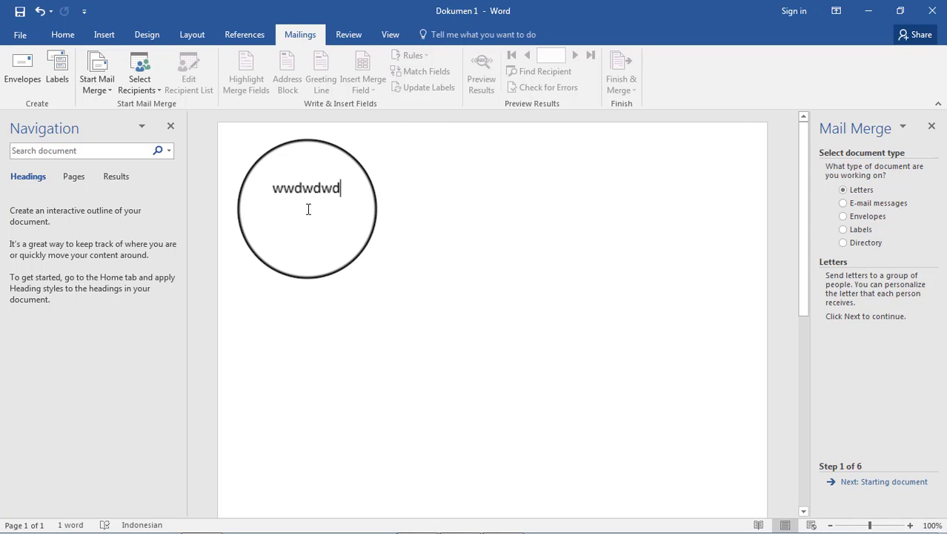
pyautogui.click(18, 33)
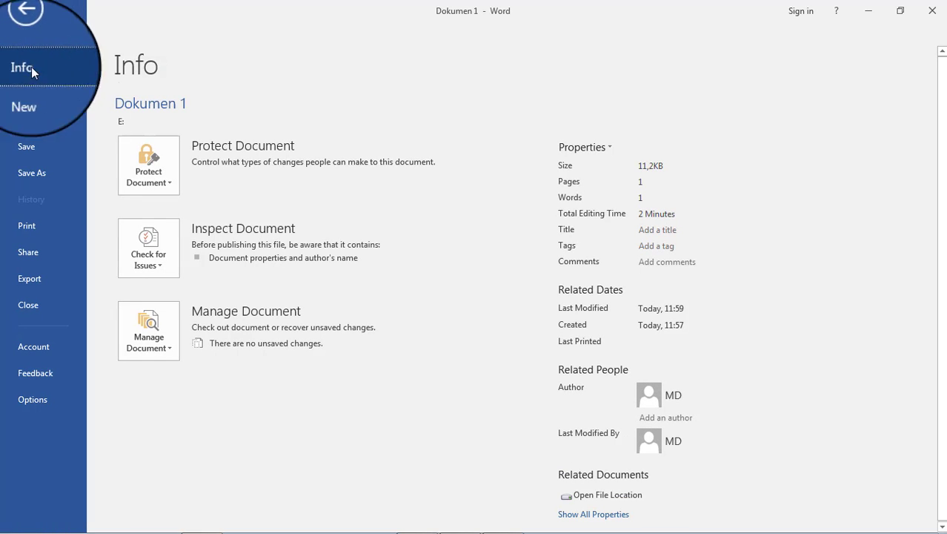
# Save the document into the current E: folder as 'Dokumen 2'
pyautogui.click(40, 173)
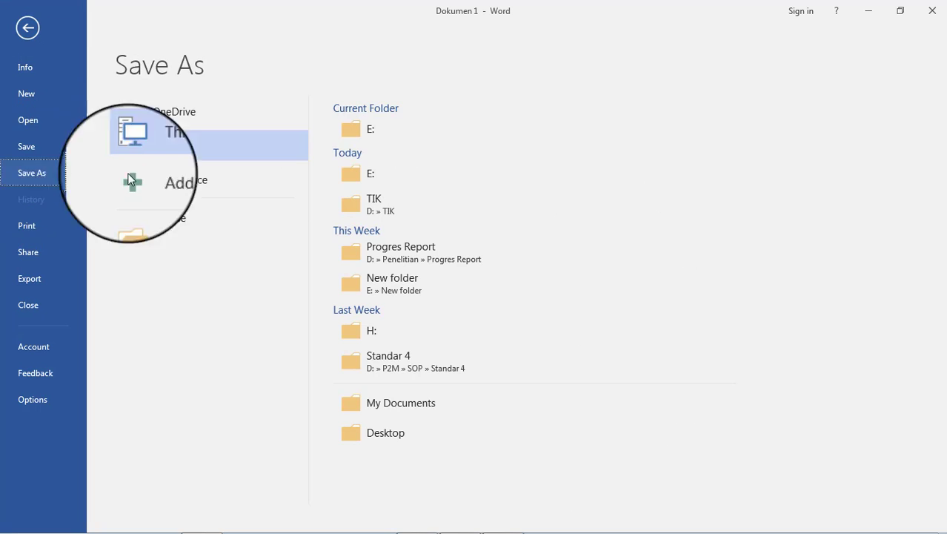
pyautogui.click(398, 130)
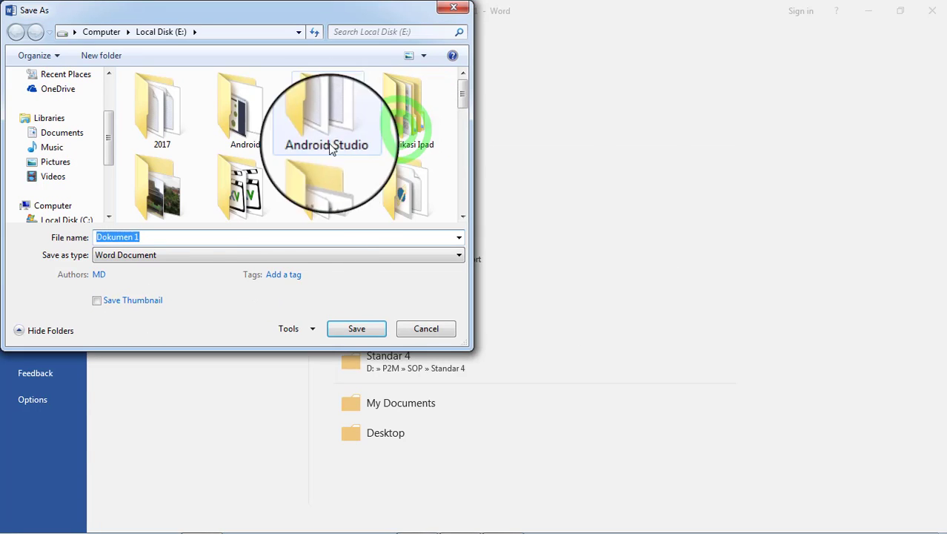
pyautogui.click(188, 238)
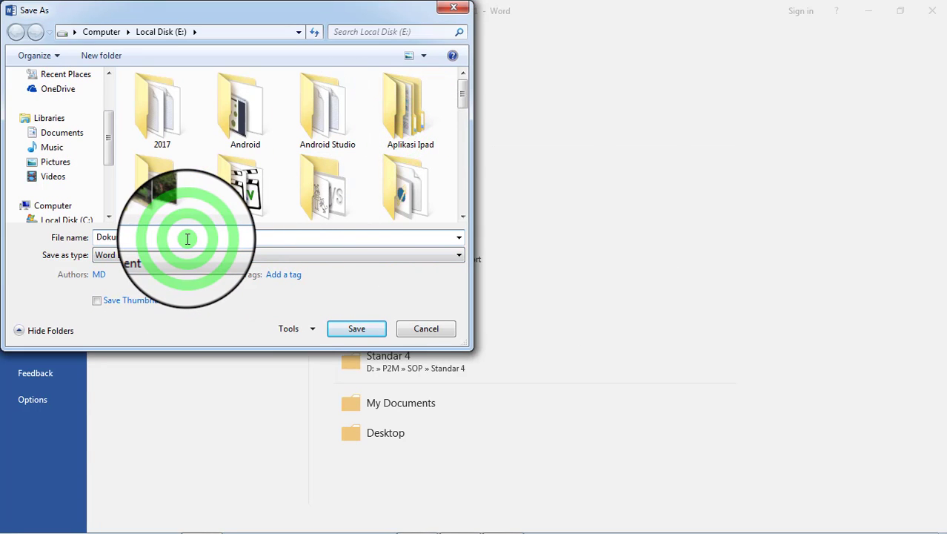
pyautogui.click(366, 332)
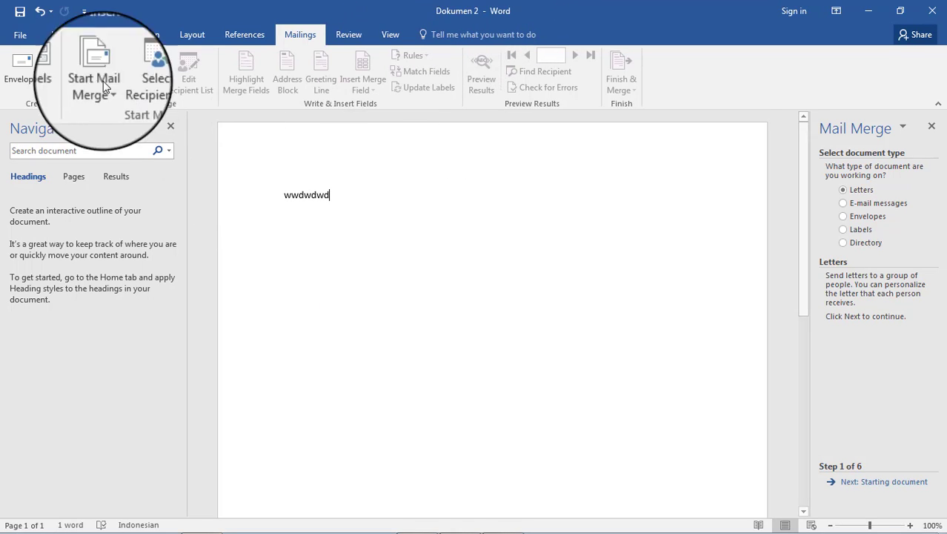
# Review the Save as type format list in Save As, then cancel without saving
pyautogui.click(20, 34)
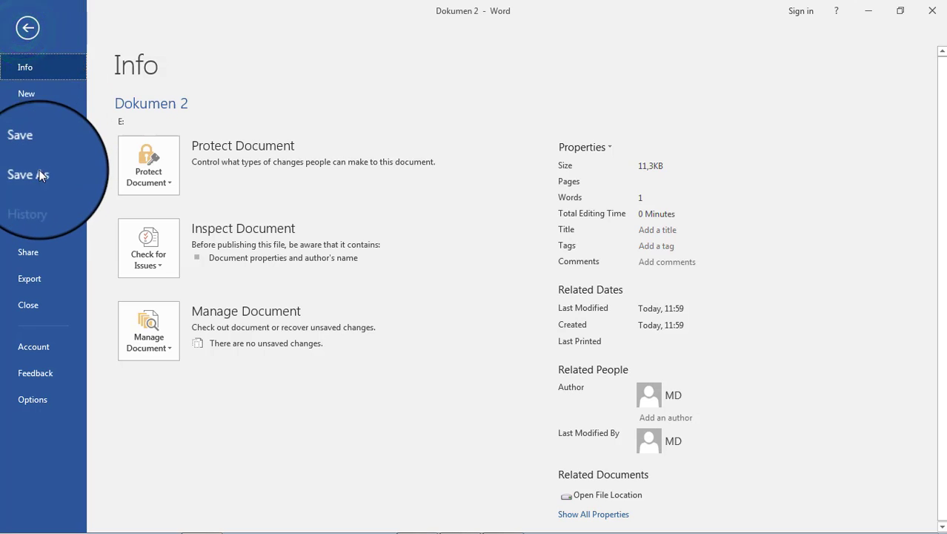
pyautogui.click(38, 175)
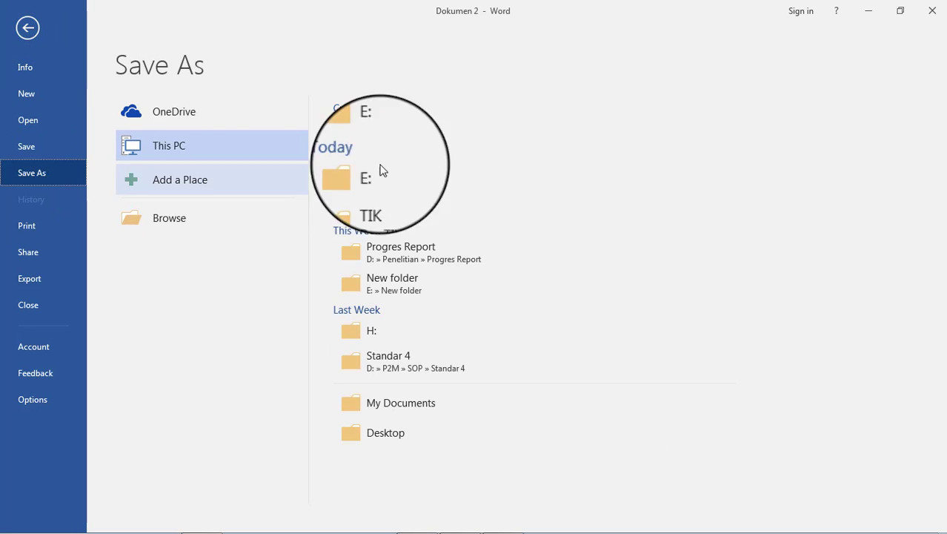
pyautogui.click(382, 130)
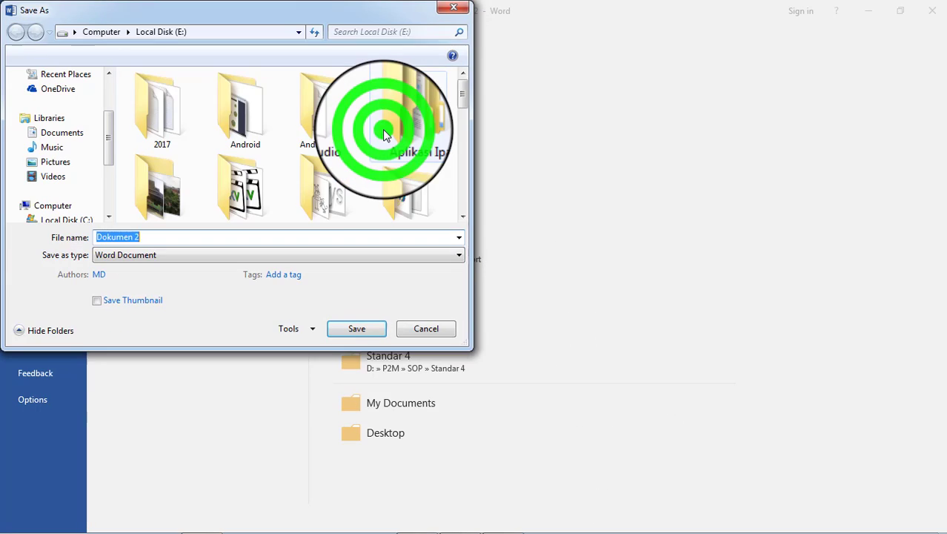
pyautogui.click(238, 256)
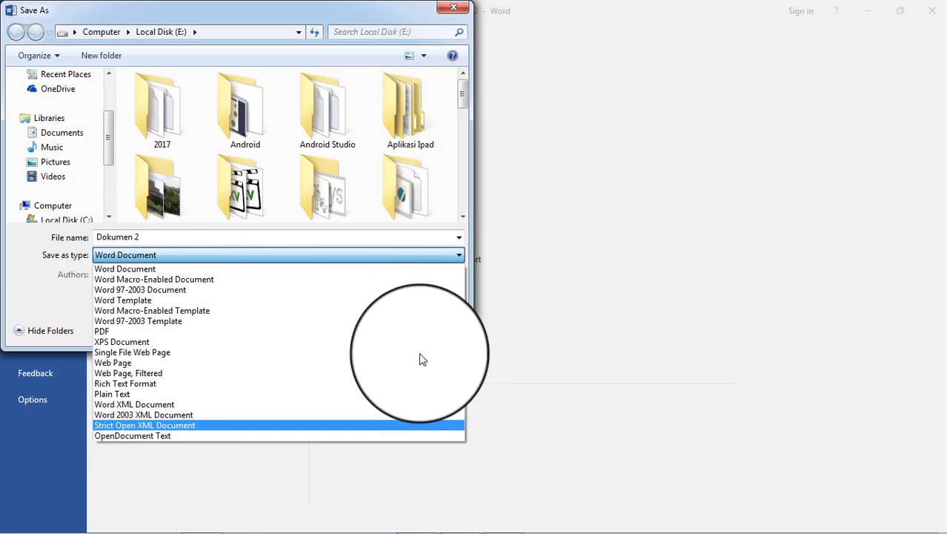
pyautogui.click(460, 9)
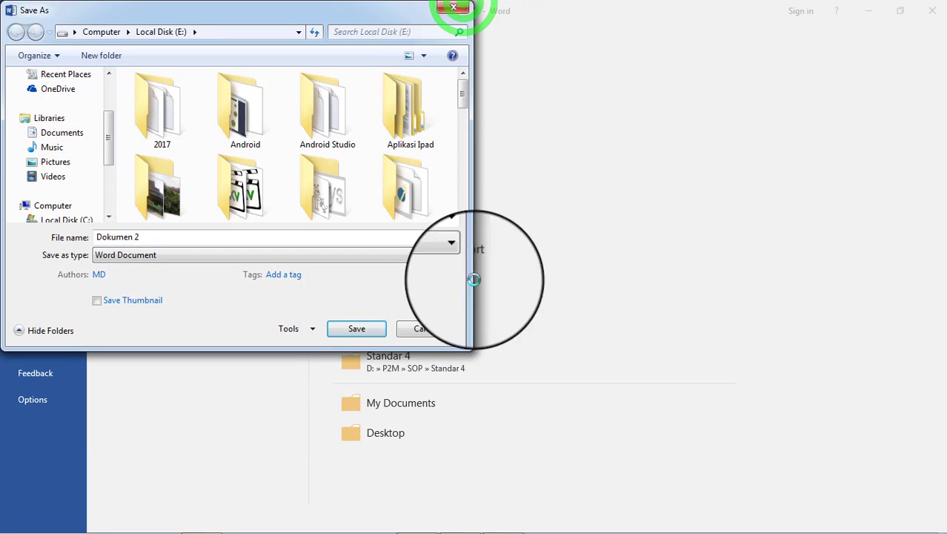
pyautogui.click(436, 328)
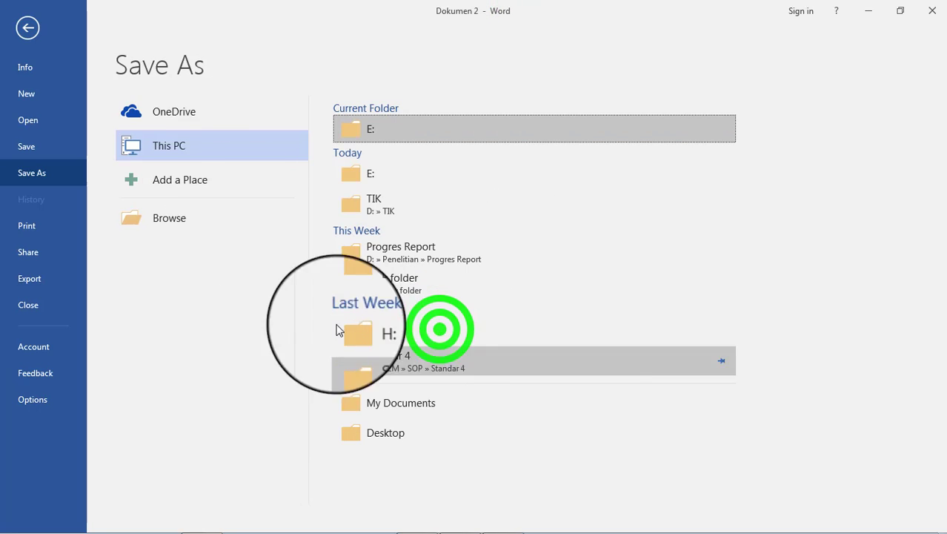
# Leave the File view, minimize Word, and restore the Dokumen 2 window from the taskbar
pyautogui.click(28, 27)
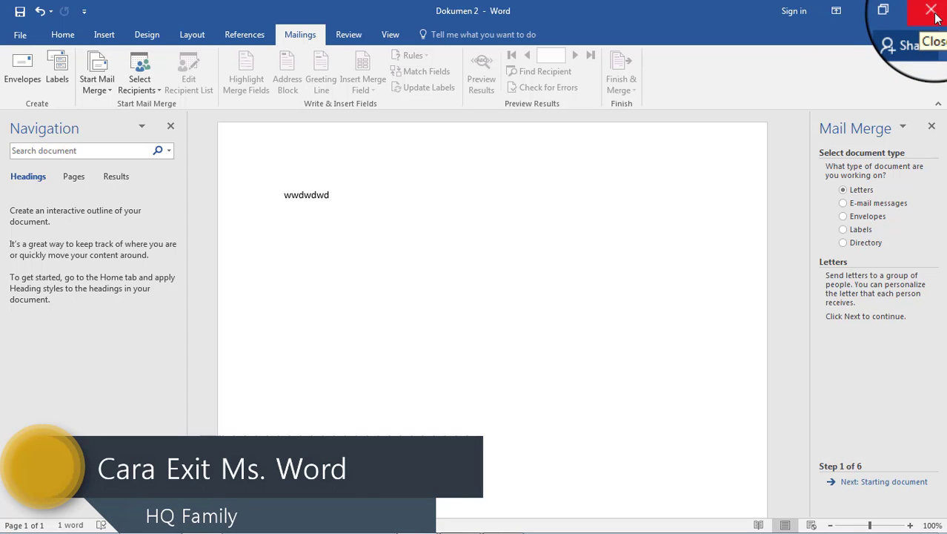
pyautogui.click(870, 15)
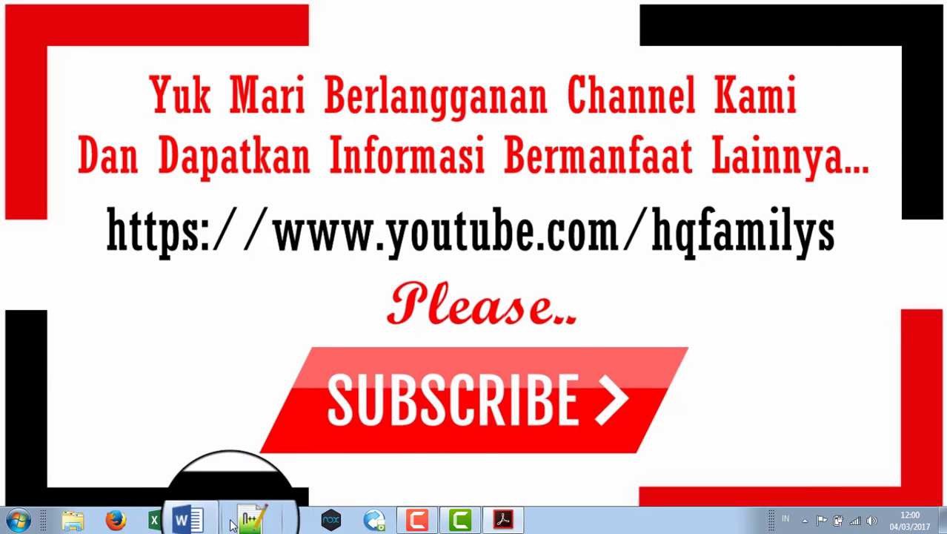
pyautogui.rightClick(207, 522)
pyautogui.click(206, 523)
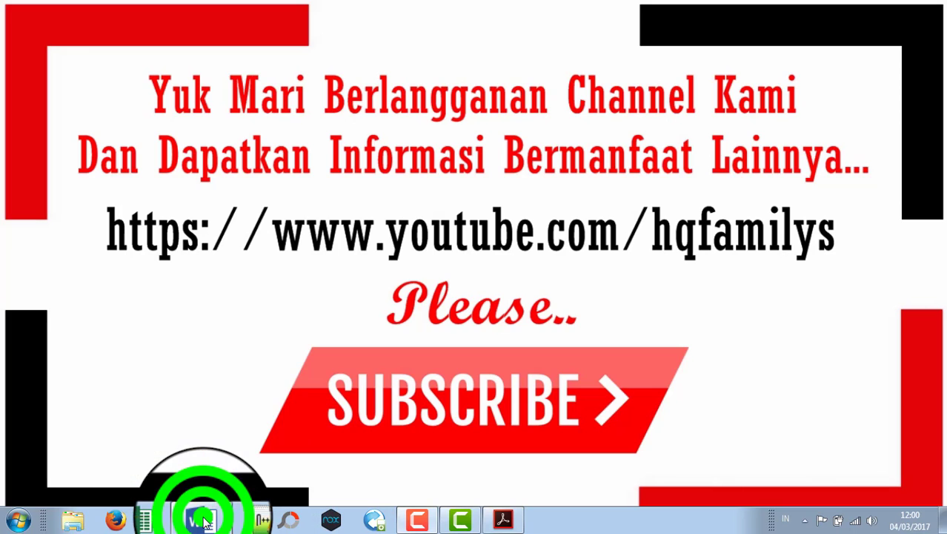
pyautogui.click(206, 523)
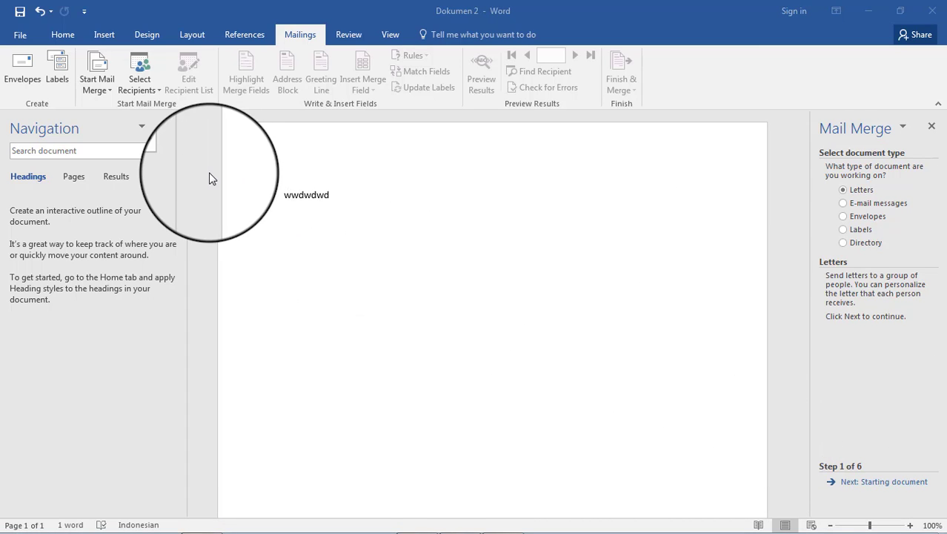
pyautogui.click(56, 40)
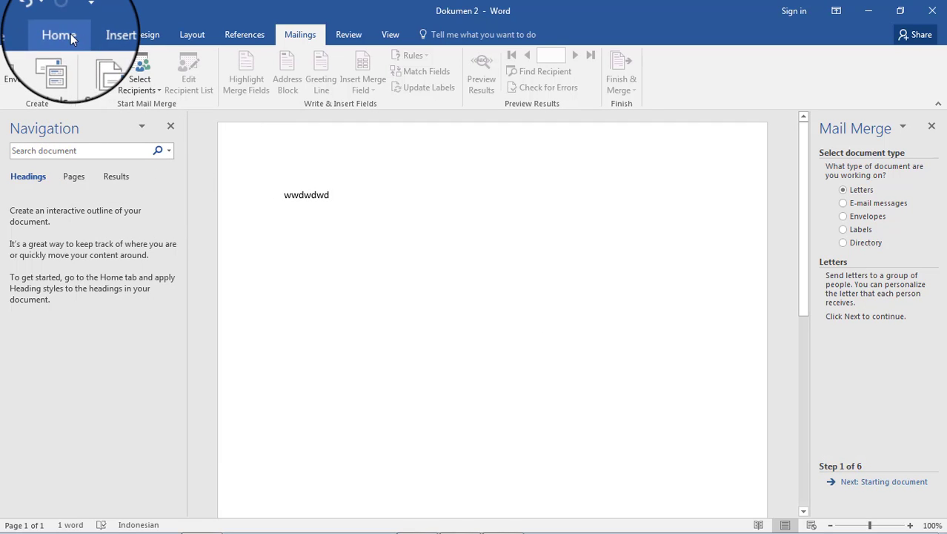
pyautogui.click(71, 35)
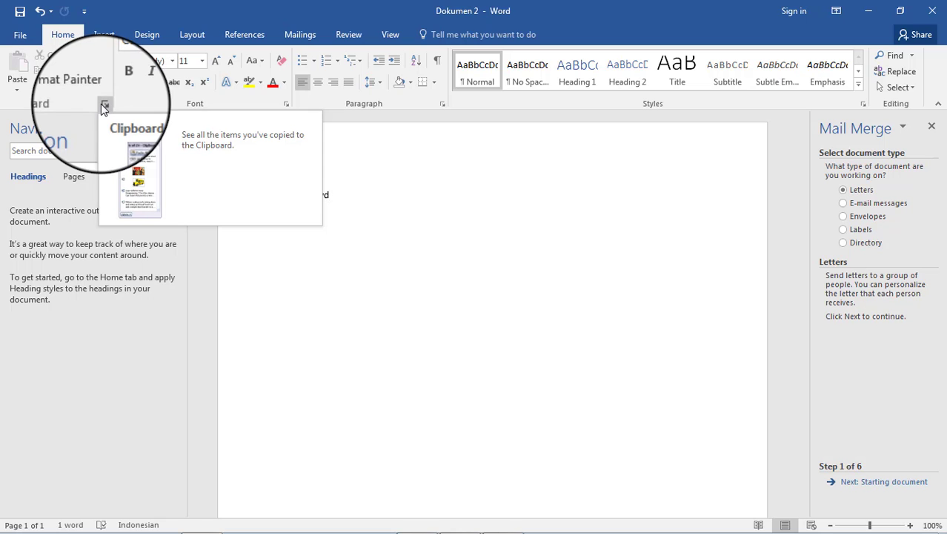
pyautogui.click(104, 106)
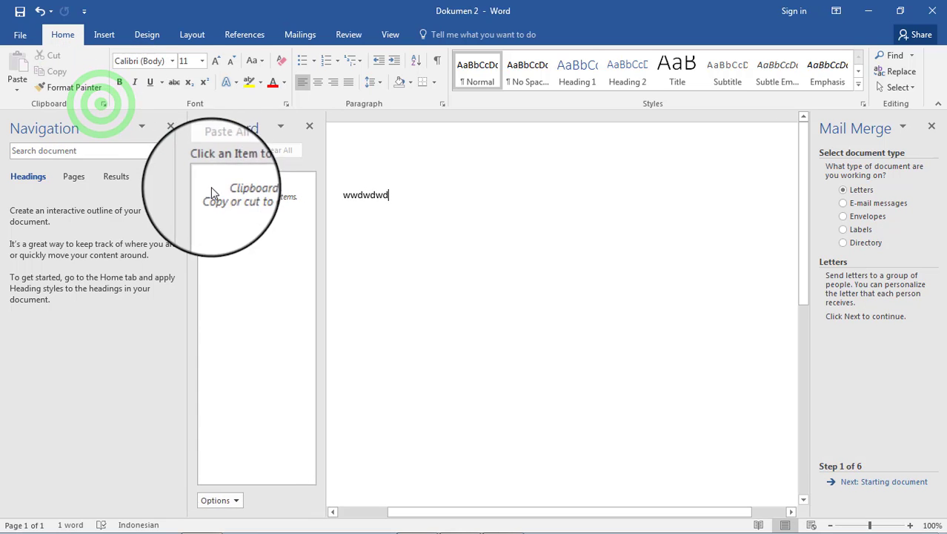
pyautogui.click(307, 128)
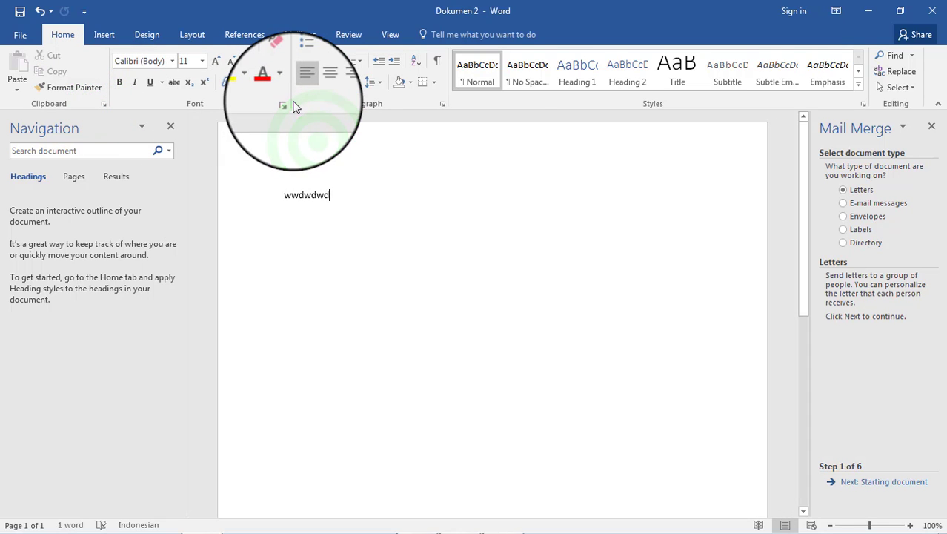
pyautogui.click(289, 107)
pyautogui.click(518, 124)
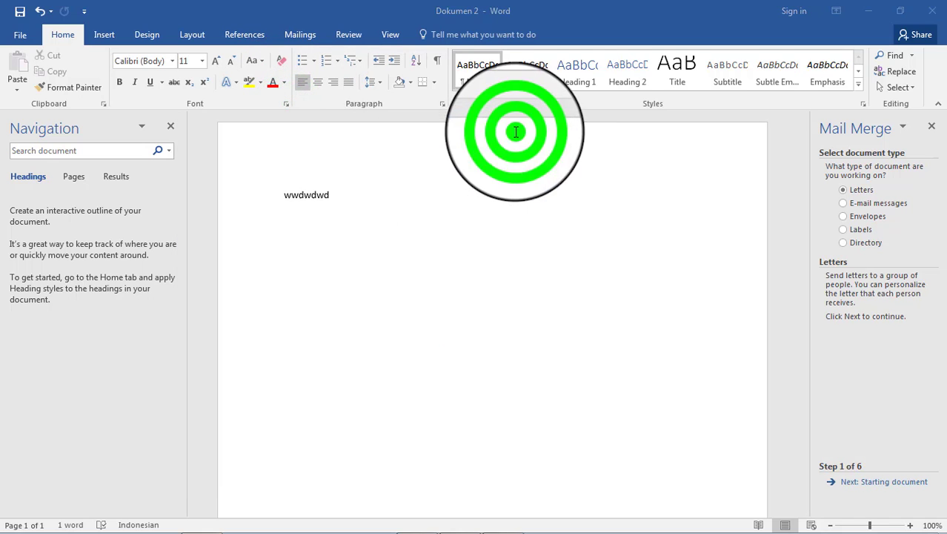
pyautogui.click(443, 103)
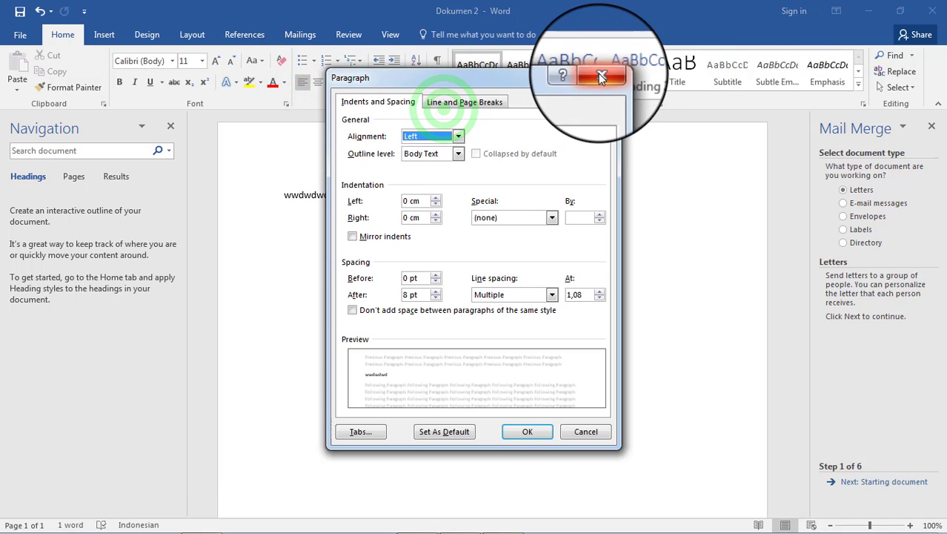
pyautogui.click(598, 74)
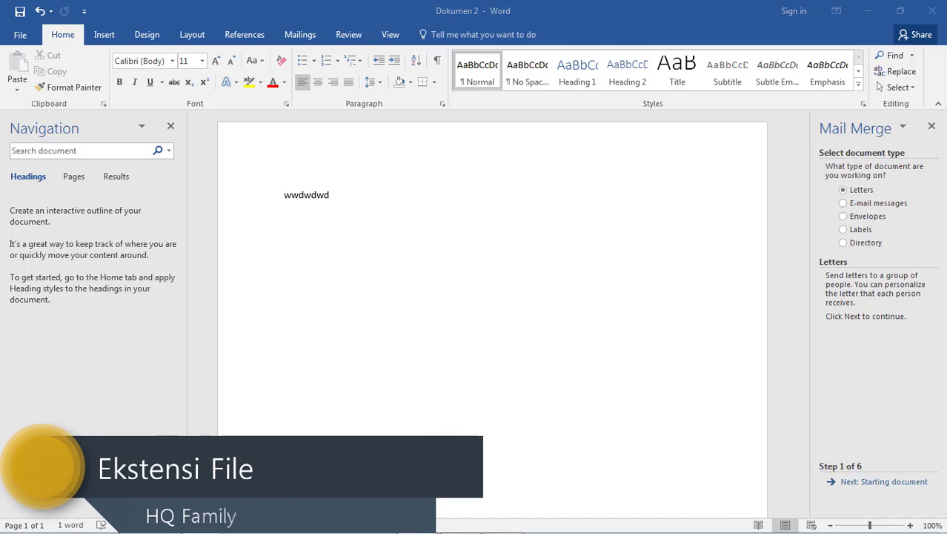
# Dismiss the missing proofing tools message and leave the header for the body text
pyautogui.doubleClick(327, 190)
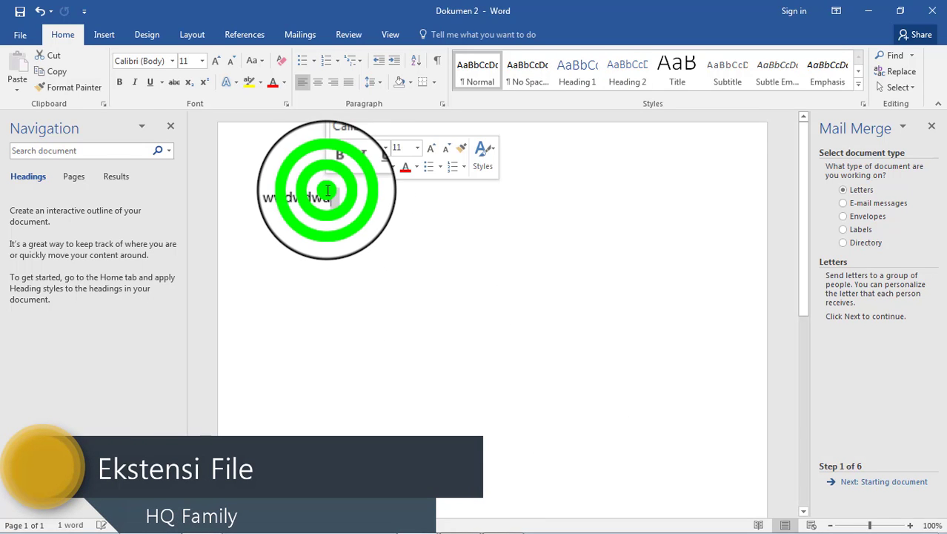
pyautogui.doubleClick(323, 195)
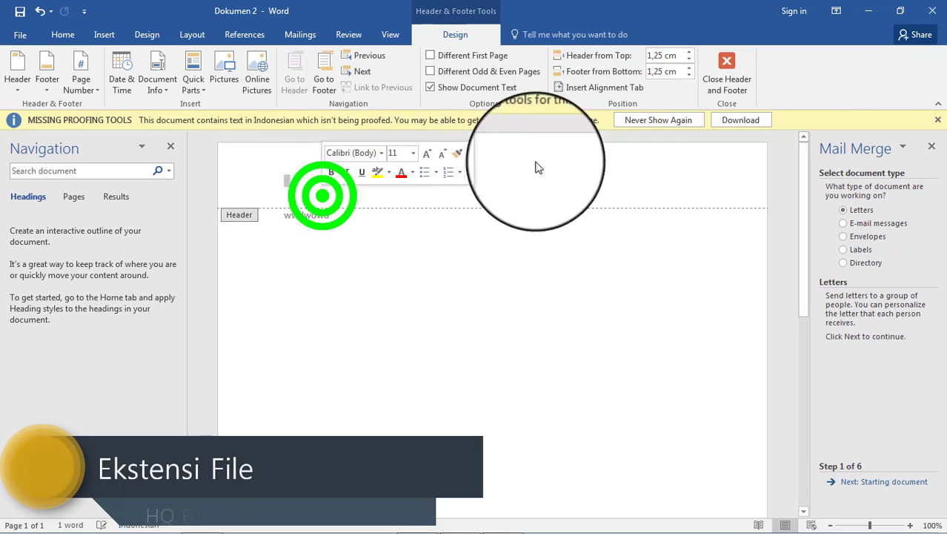
pyautogui.click(938, 114)
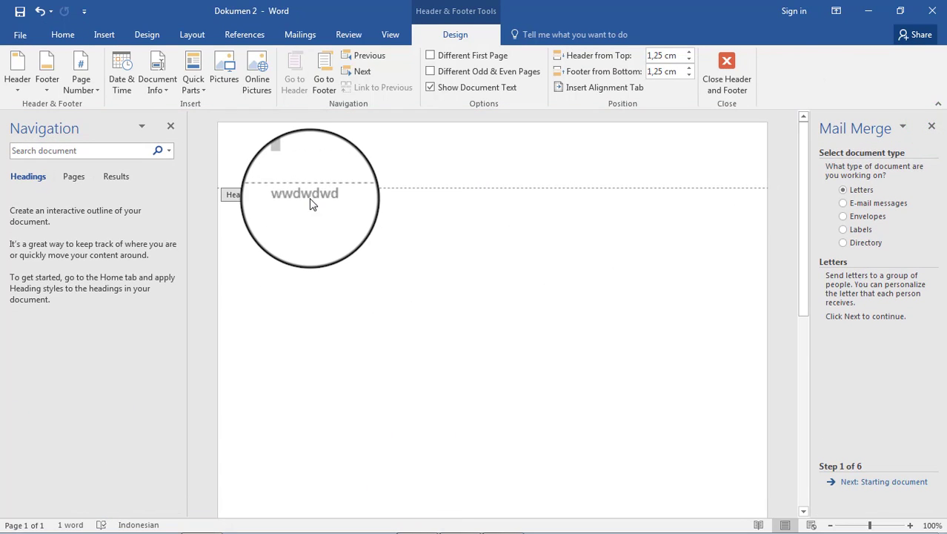
pyautogui.doubleClick(310, 200)
# Replace 'wwdwdwd' with .mp3, .xlsx and .docx, each on its own line
pyautogui.doubleClick(312, 200)
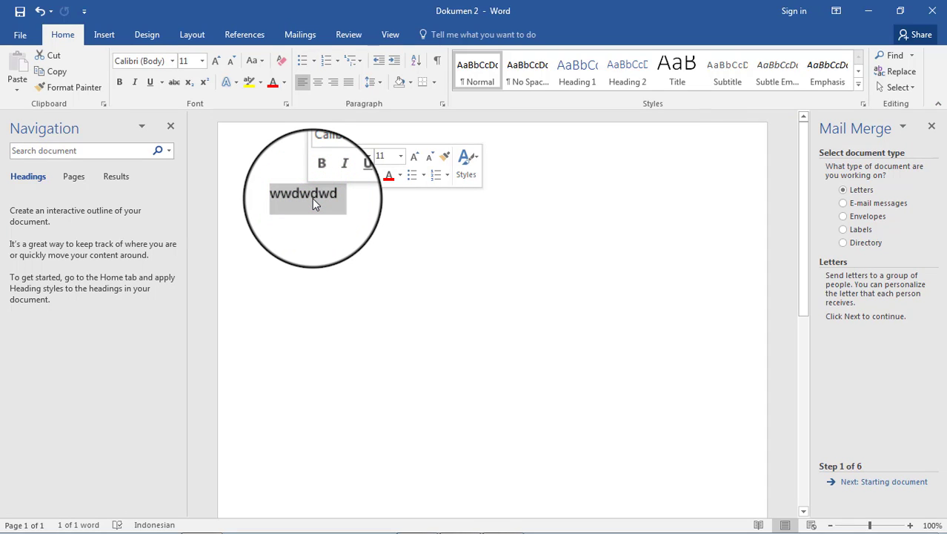
pyautogui.press('BackSpace')
pyautogui.write('.mp3')
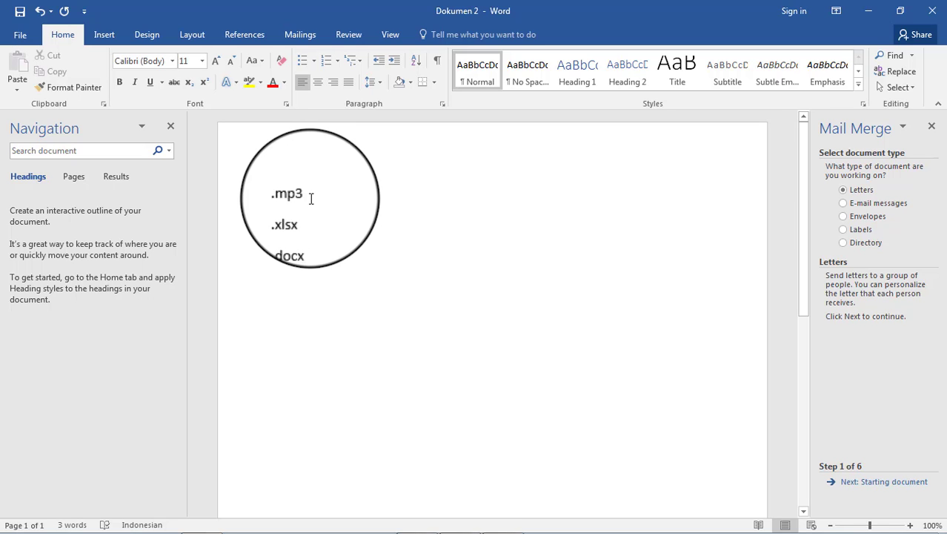
pyautogui.moveTo(370, 302)
pyautogui.write('.docx')
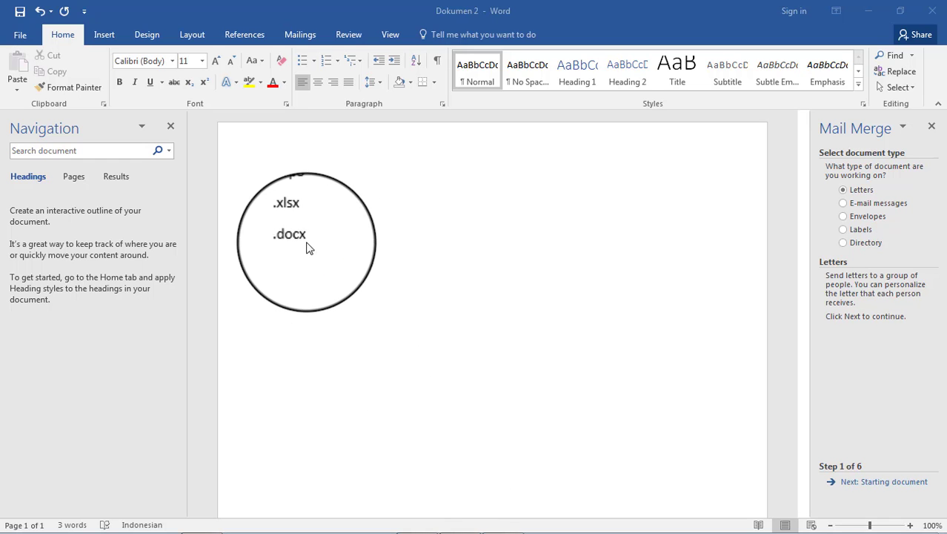
pyautogui.doubleClick(312, 238)
pyautogui.click(322, 237)
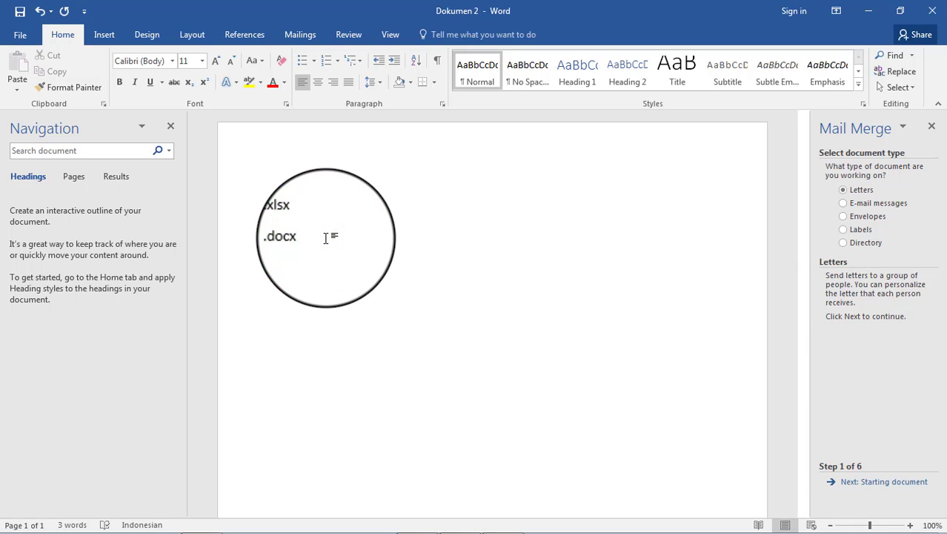
# Add .docm, .dotx and .dotm as new lines below .docx
pyautogui.press('Return')
pyautogui.write('.do')
pyautogui.write('cm')
pyautogui.write('.do')
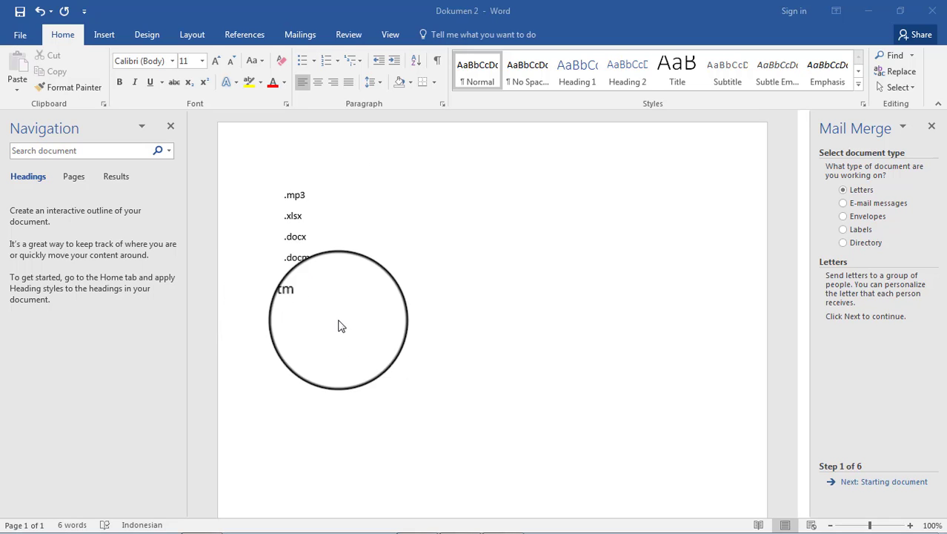
# Add .doc on a new line below .dotm, bringing the list to seven extensions
pyautogui.click(329, 302)
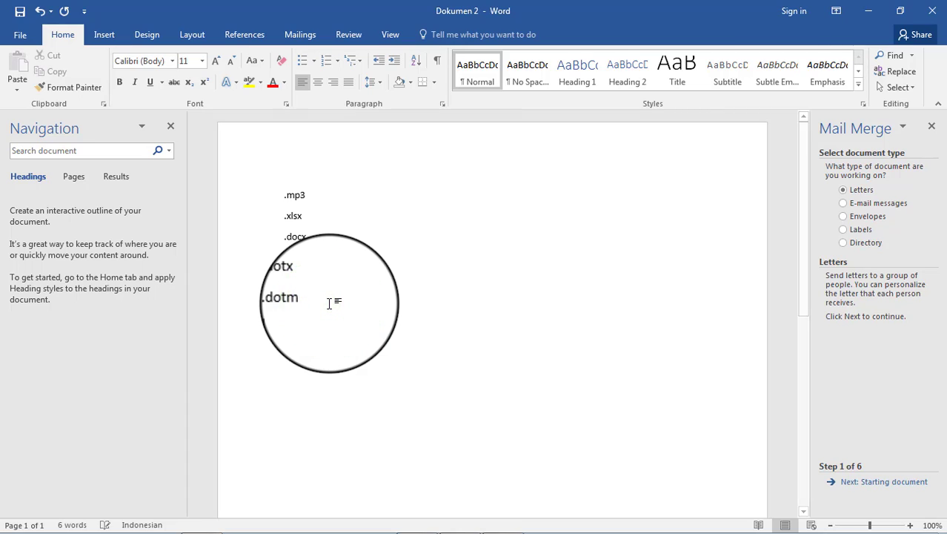
pyautogui.press('Return')
pyautogui.write('.do')
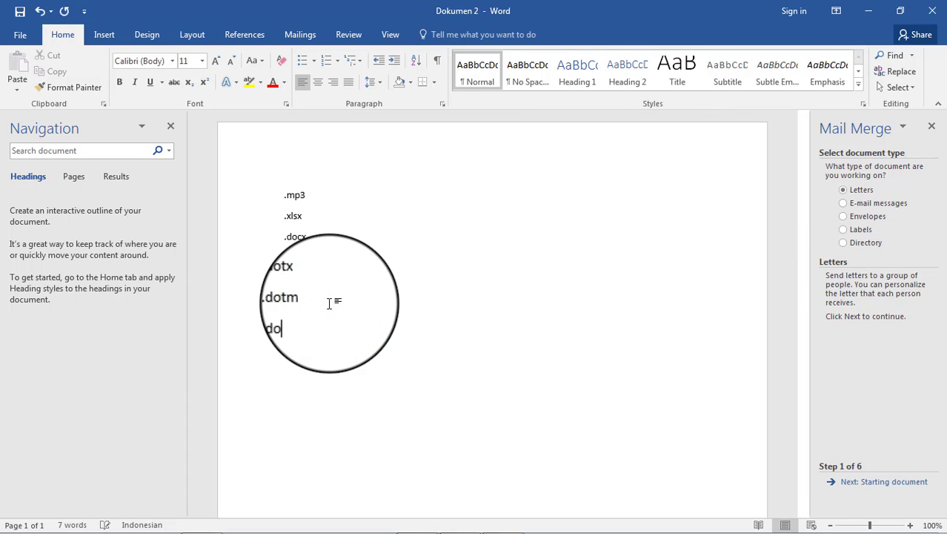
pyautogui.write('c')
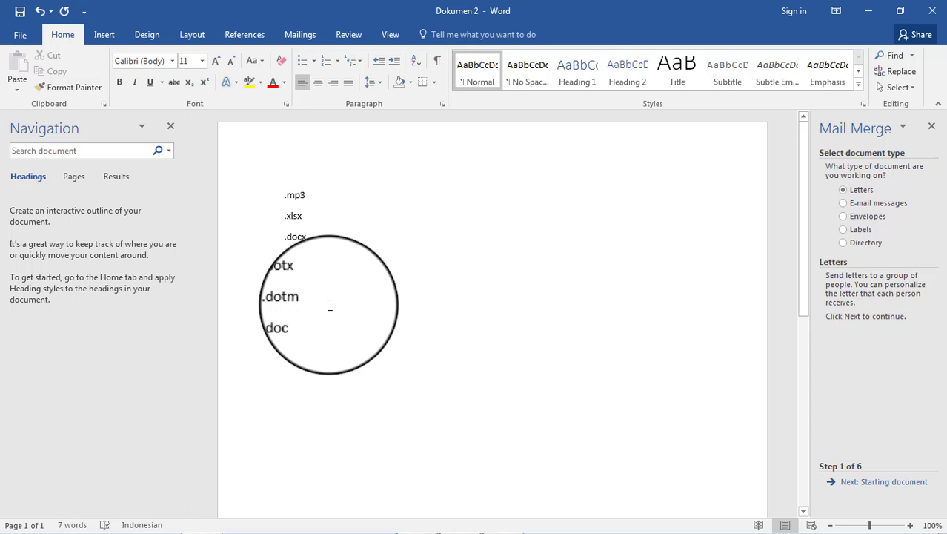
pyautogui.click(381, 329)
pyautogui.scroll(-2, 381, 329)
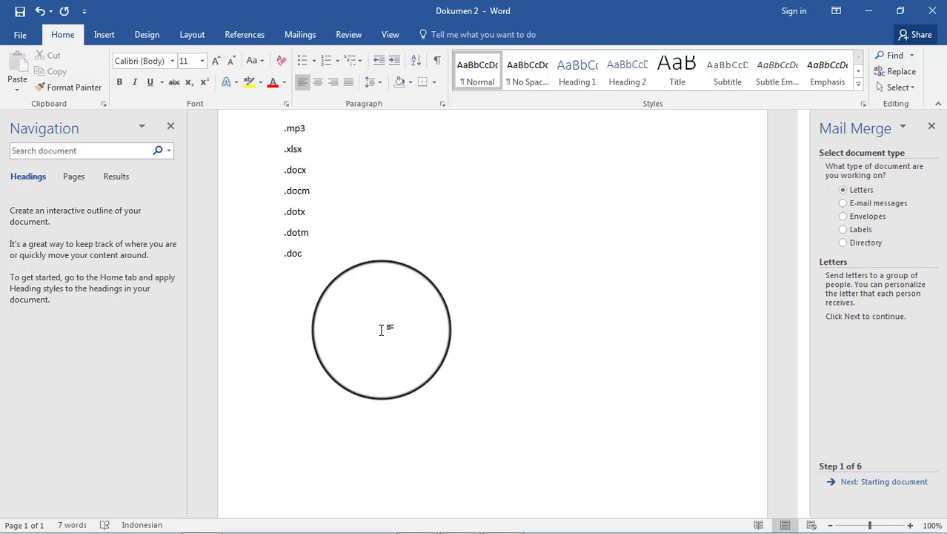
pyautogui.scroll(1, 381, 330)
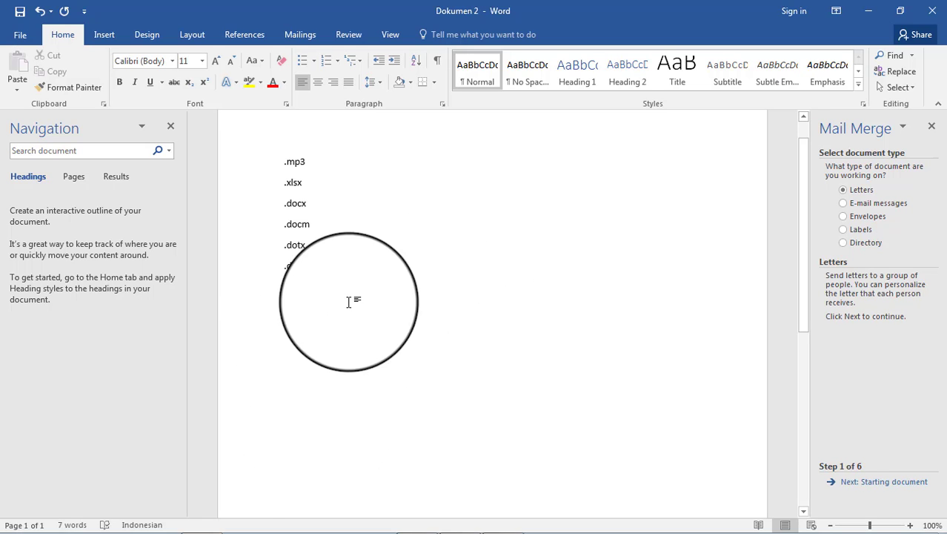
# Open Dokumen 1 from Local Disk (E:) with the WinRAR archiver
pyautogui.click(70, 519)
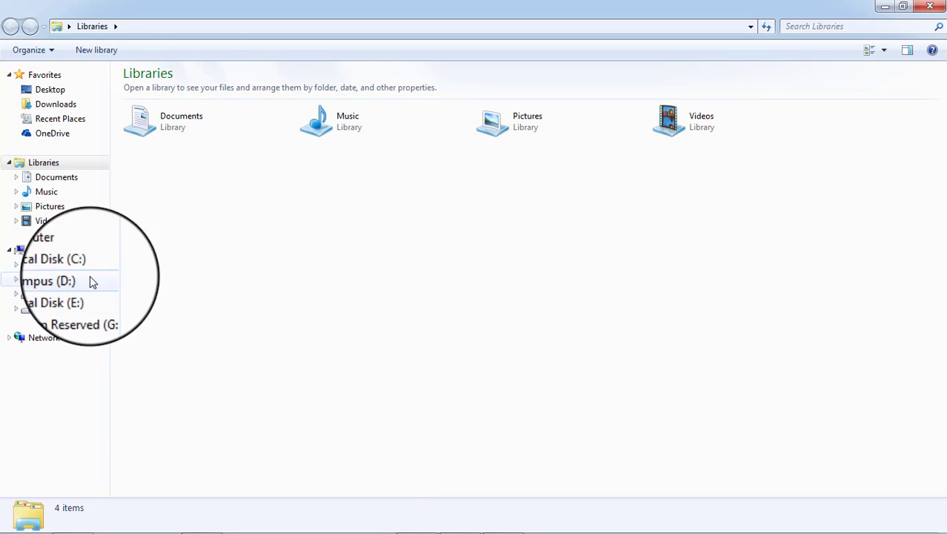
pyautogui.click(71, 297)
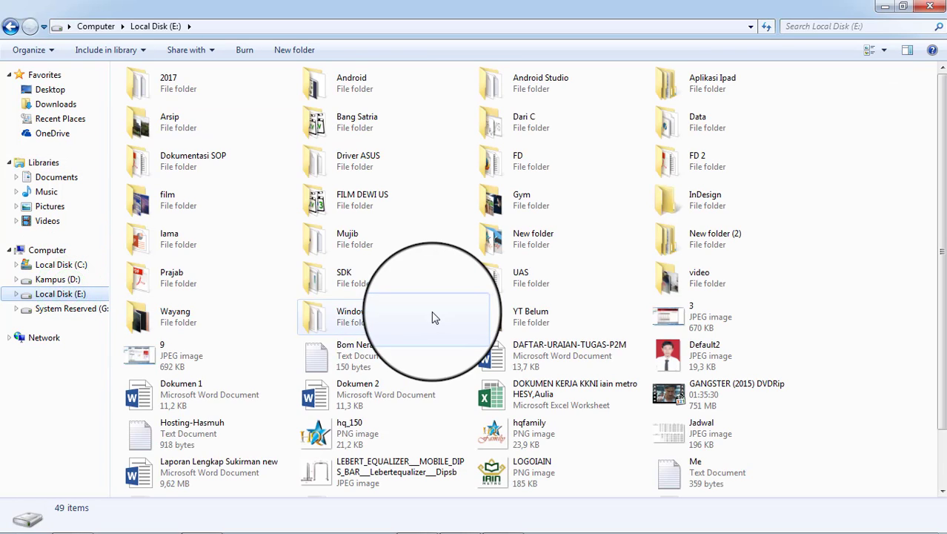
pyautogui.click(189, 397)
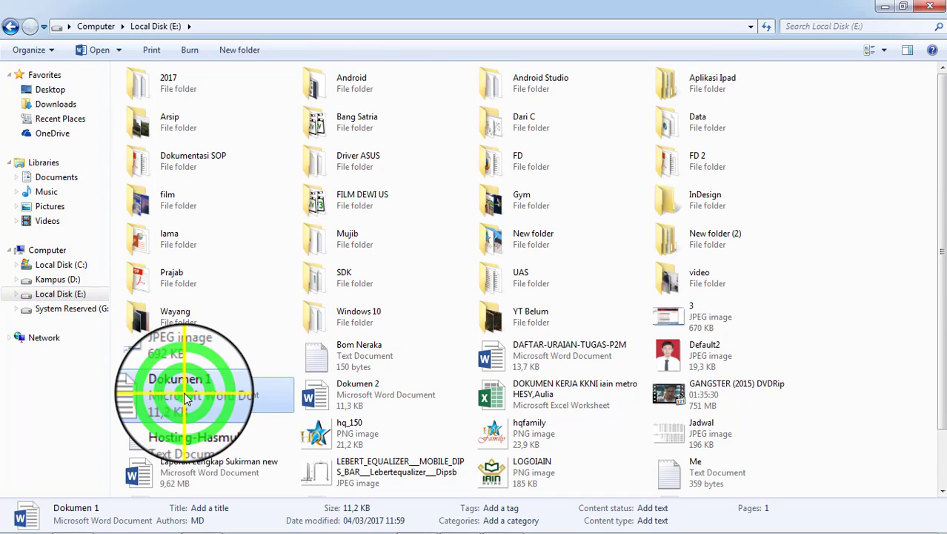
pyautogui.rightClick(186, 399)
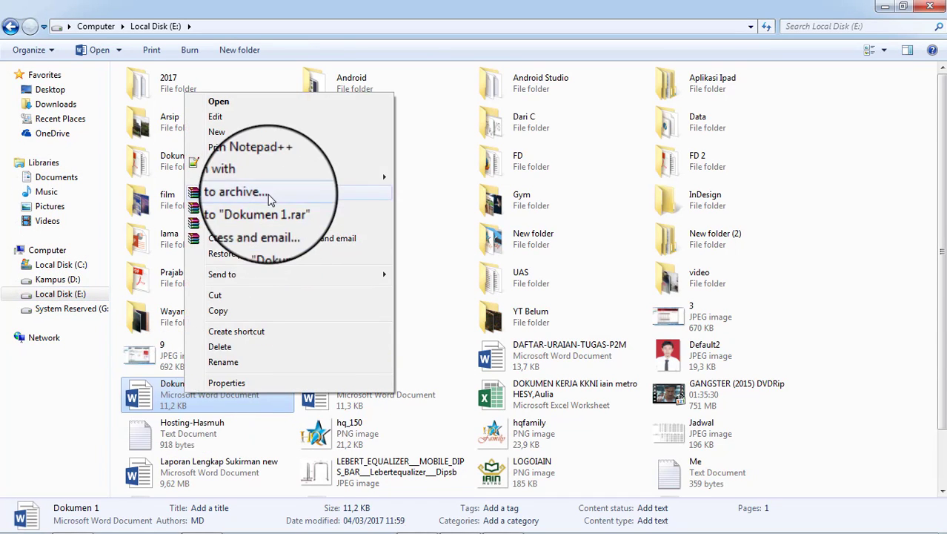
pyautogui.moveTo(245, 176)
pyautogui.click(466, 175)
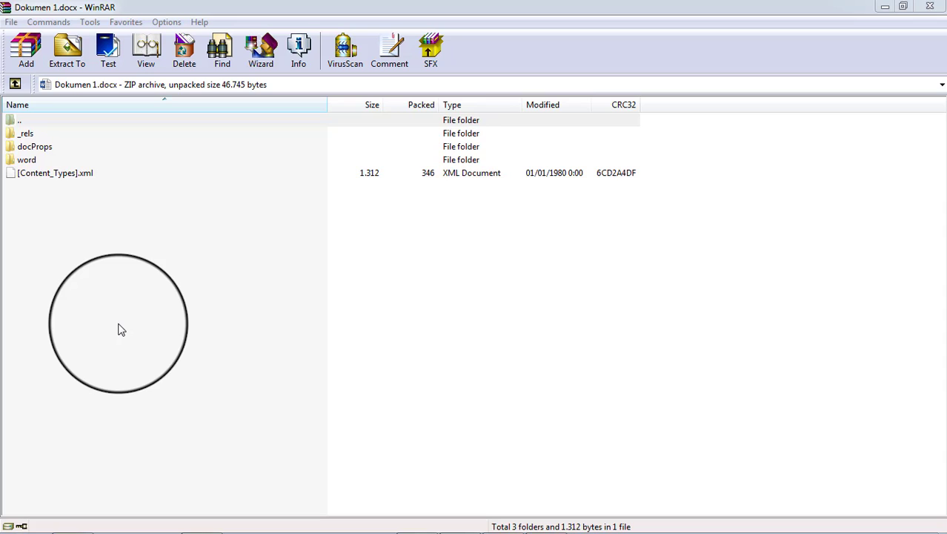
# View Dokumen 1.docx's _rels, docProps and word folders and [Content_Types].xml in WinRAR
pyautogui.click(120, 273)
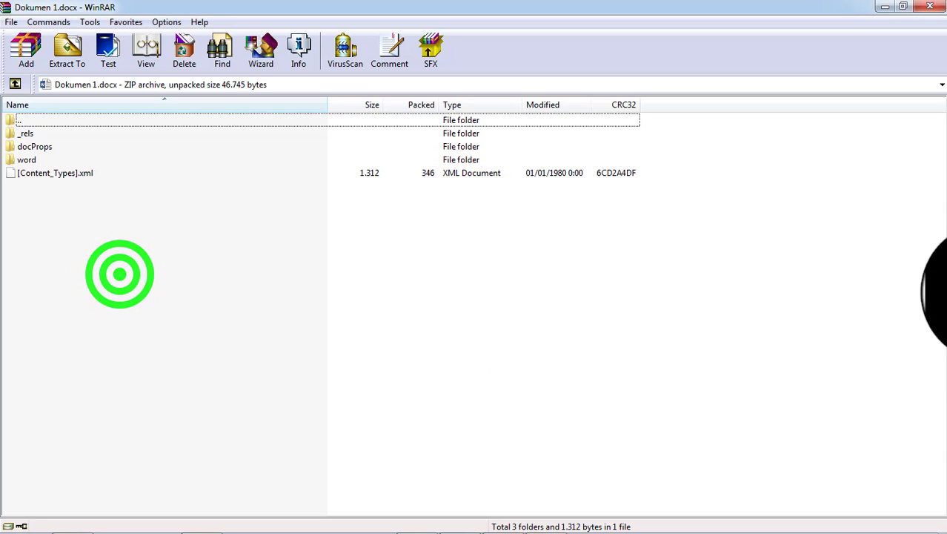